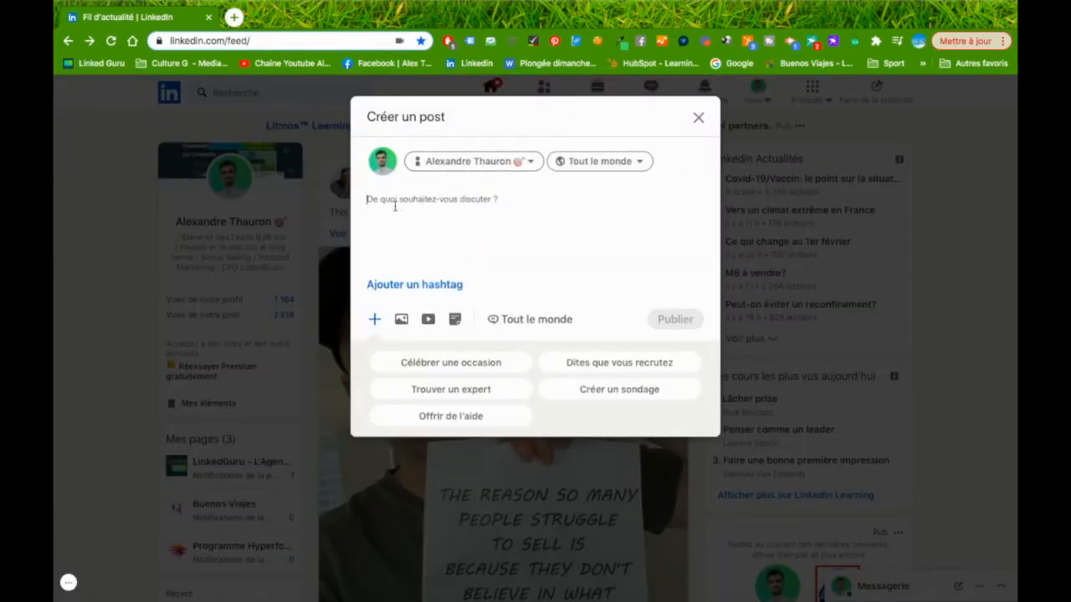
Start a new article and set the sunset-summer-golden photo of the man with raised arms as its cover image
{"action": "left_click", "coordinate": [318, 227]}
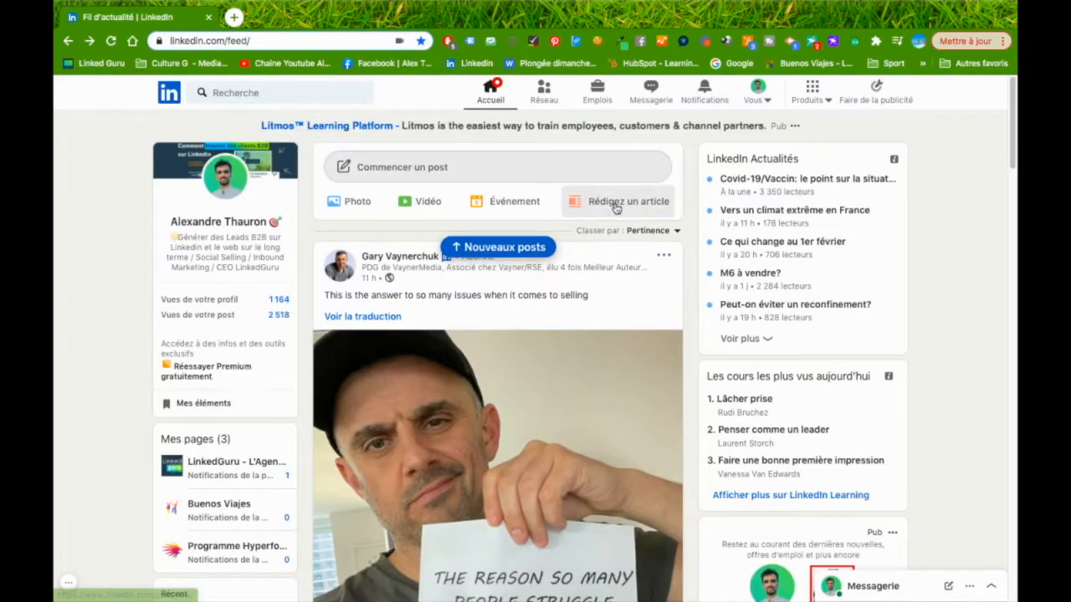
{"action": "left_click", "coordinate": [608, 205]}
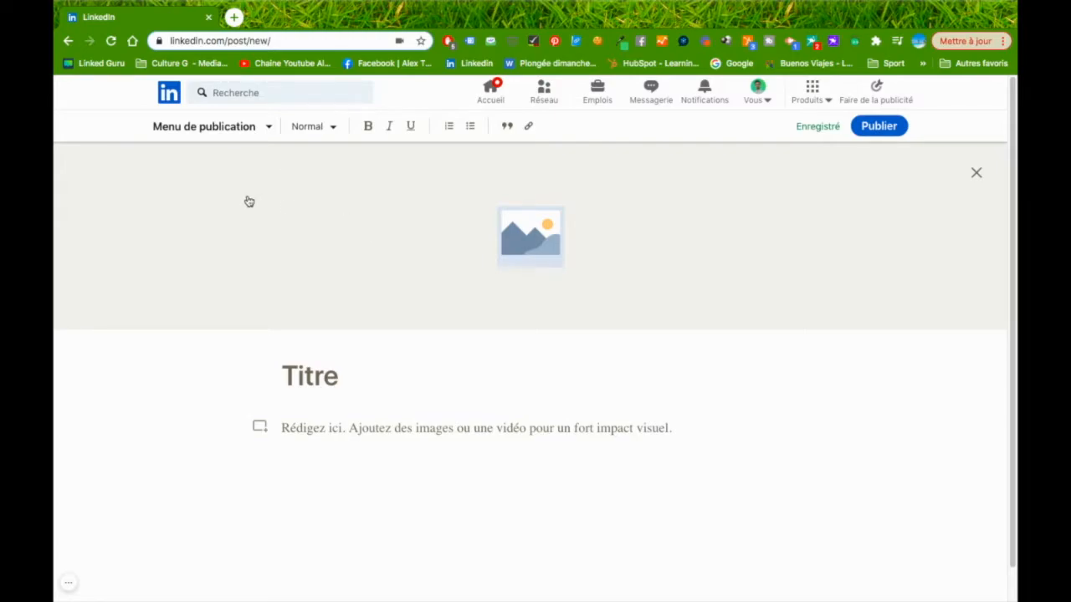
{"action": "left_click", "coordinate": [511, 238]}
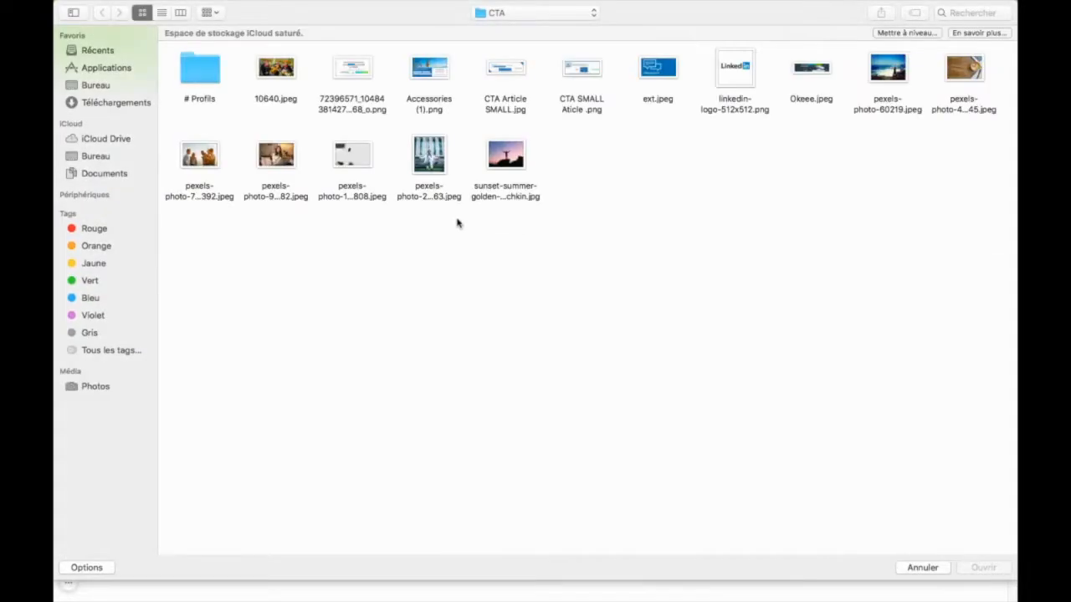
{"action": "double_click", "coordinate": [495, 166]}
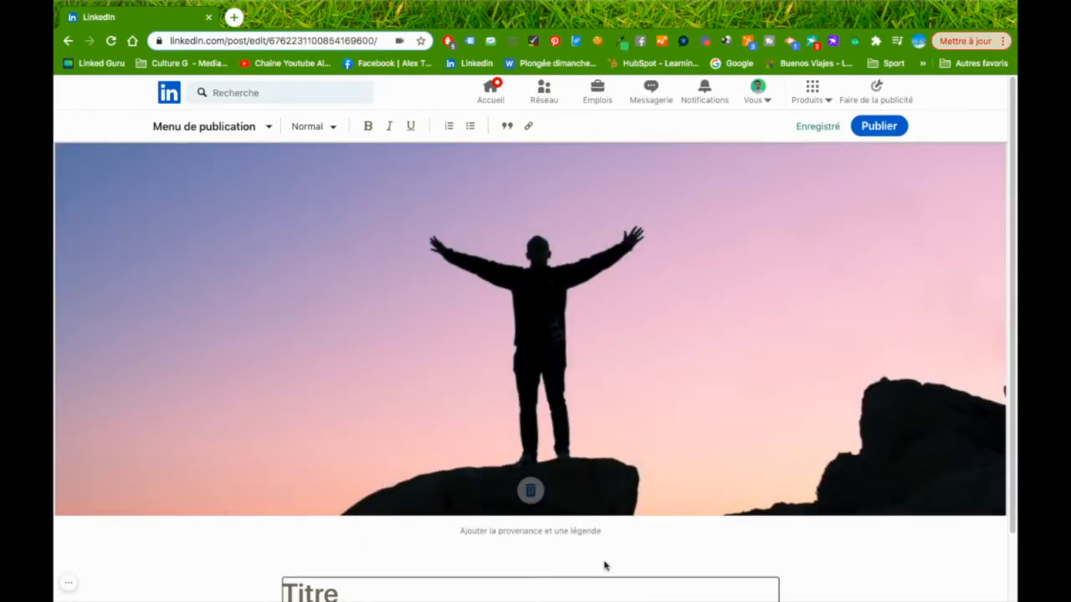
{"action": "left_click", "coordinate": [530, 491]}
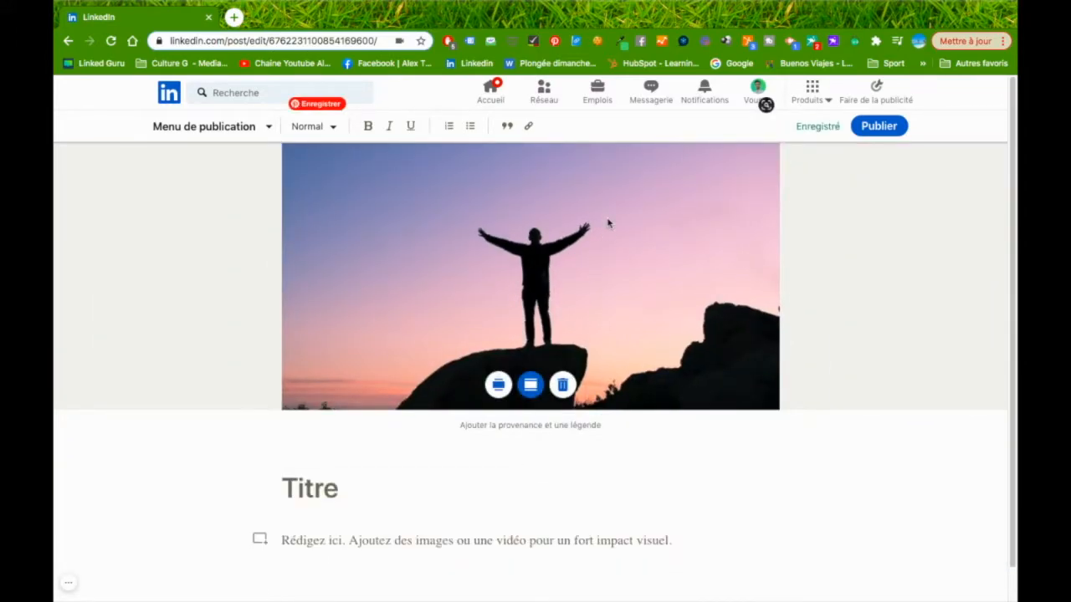
Enter the article title "7 astuces pour générer des leads sur Linkedin"
{"action": "scroll", "coordinate": [608, 223], "scroll_direction": "down", "scroll_amount": 1}
{"action": "left_click", "coordinate": [334, 470]}
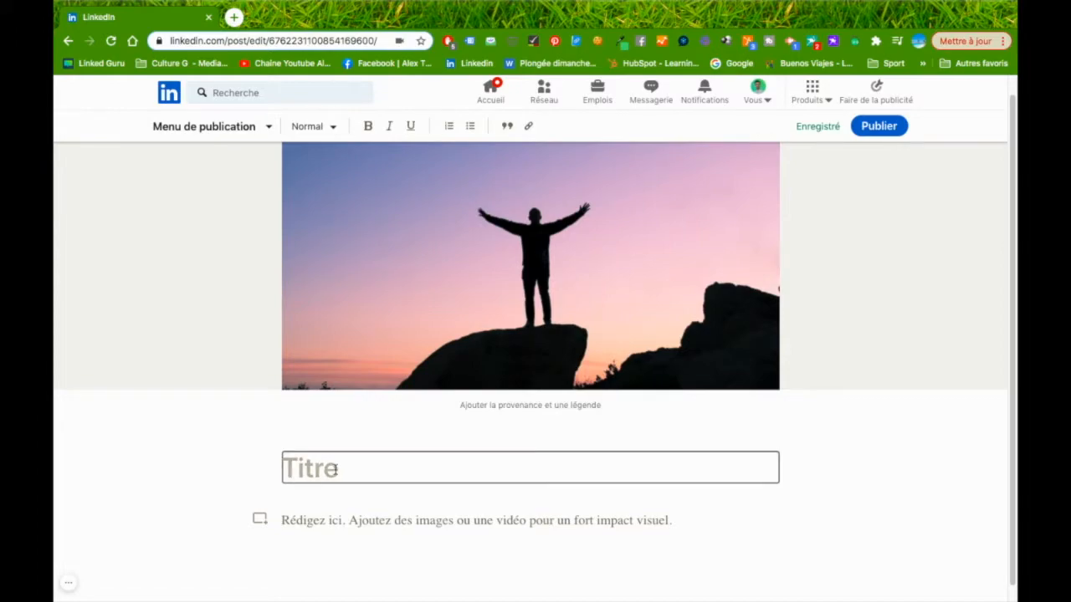
{"action": "type", "text": "7 astuces pour génere"}
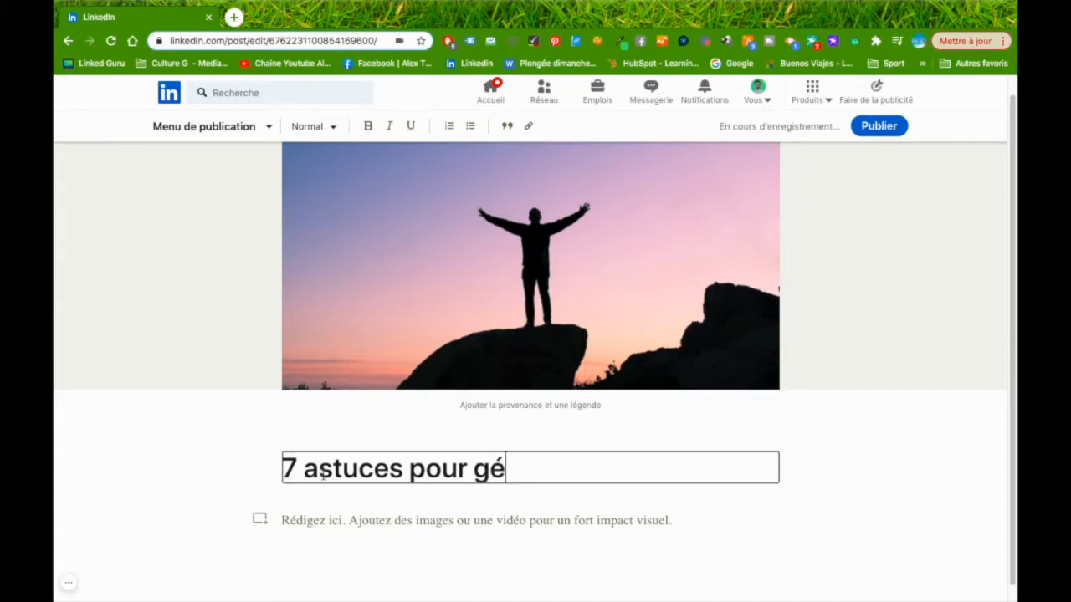
{"action": "key", "text": "BackSpace"}
{"action": "key", "text": "BackSpace"}
{"action": "key", "text": "BackSpace"}
{"action": "type", "text": "érer des cl"}
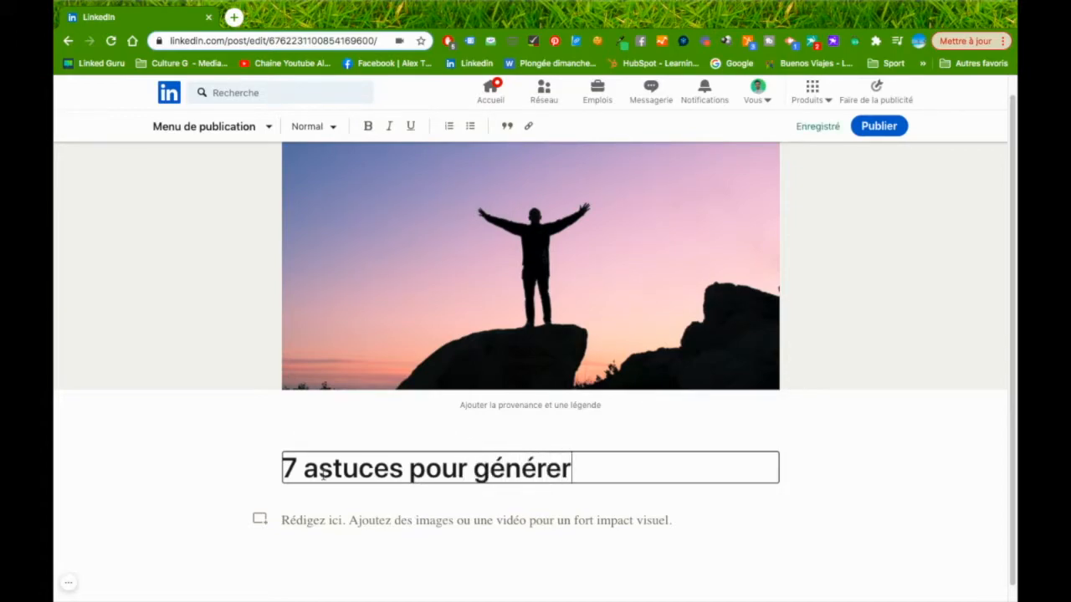
{"action": "key", "text": "BackSpace"}
{"action": "key", "text": "BackSpace"}
{"action": "type", "text": "leads sur Linkedin"}
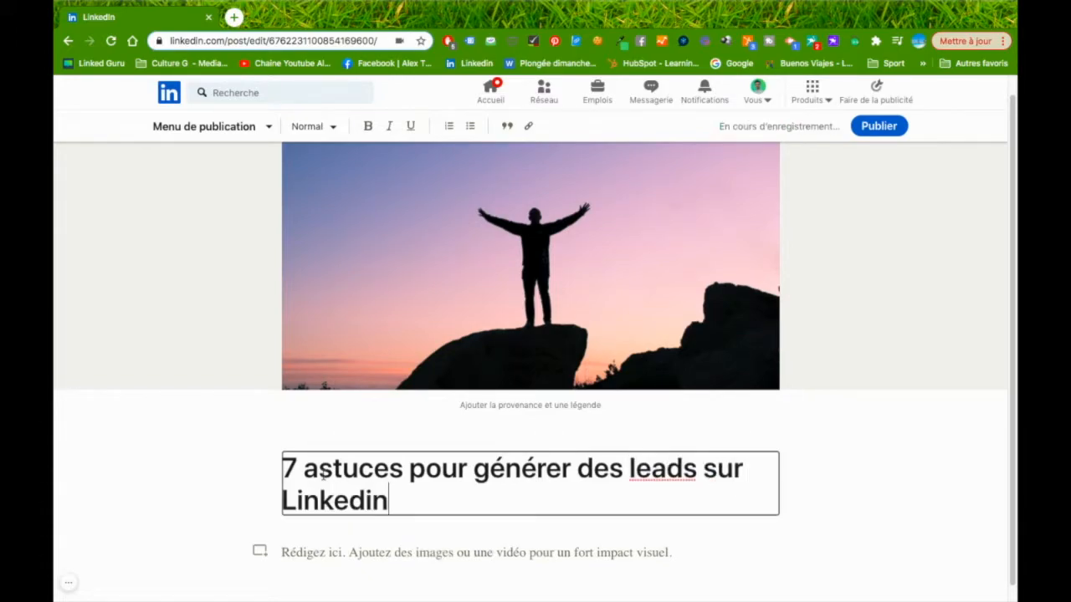
Write the introduction "Quand on est présent sur Linkedin, on cherche la plupart du temps à développer son activité" below the title
{"action": "scroll", "coordinate": [324, 475], "scroll_direction": "up", "scroll_amount": 1}
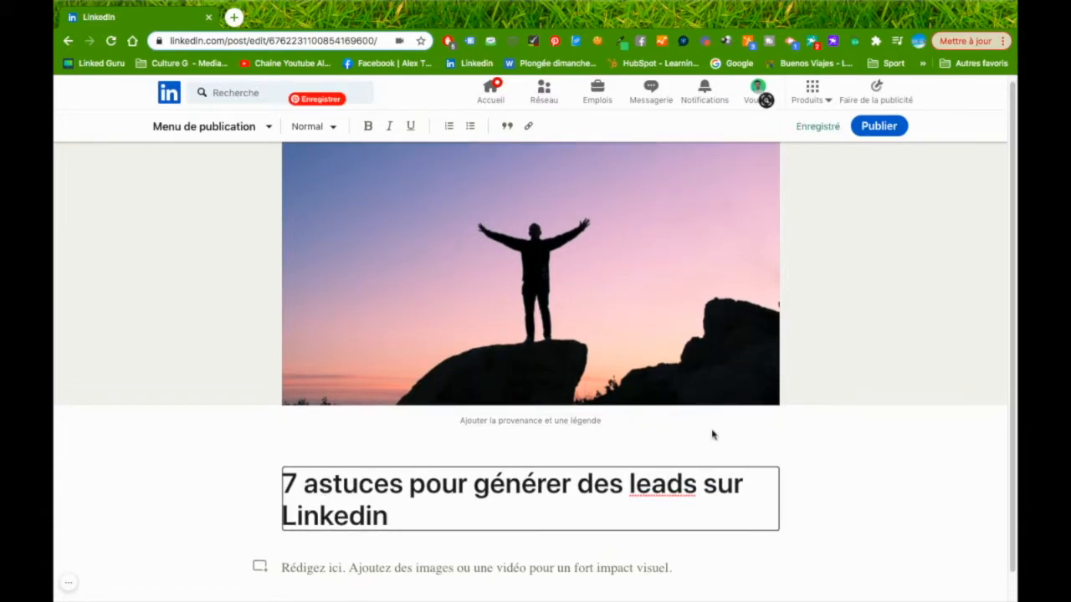
{"action": "scroll", "coordinate": [557, 329], "scroll_direction": "down", "scroll_amount": 1}
{"action": "left_click", "coordinate": [375, 540]}
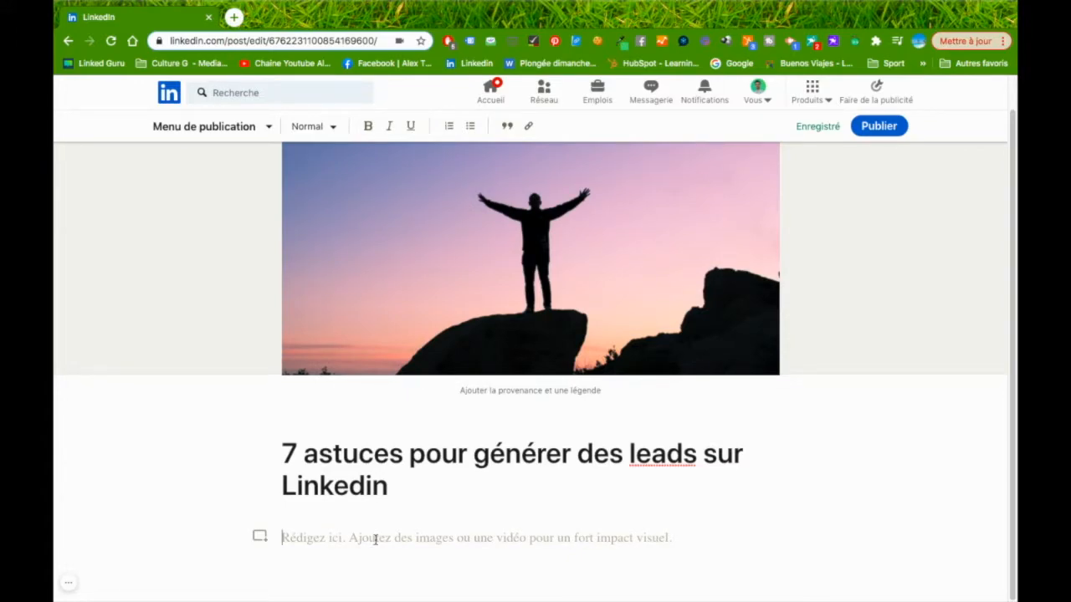
{"action": "type", "text": "Quand on est prés"}
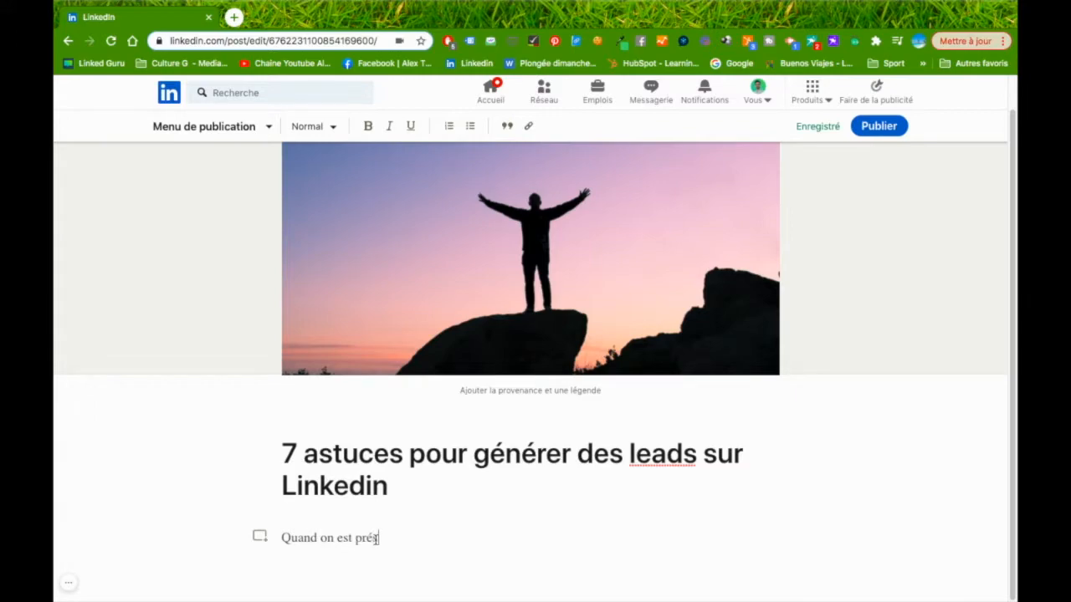
{"action": "type", "text": "ent sur Linkedin, "}
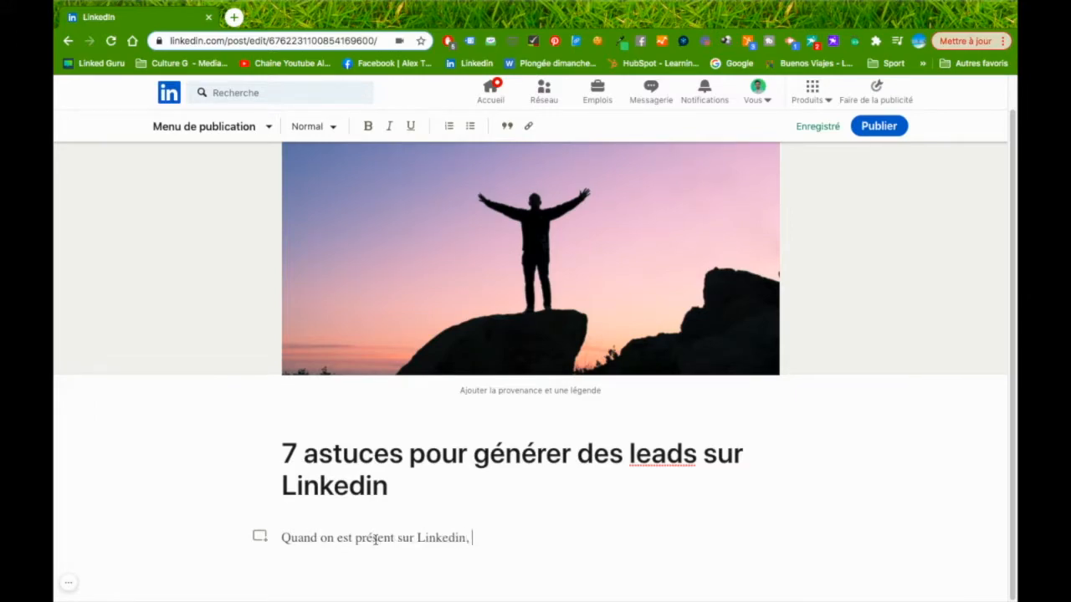
{"action": "type", "text": "on cherche la plupar"}
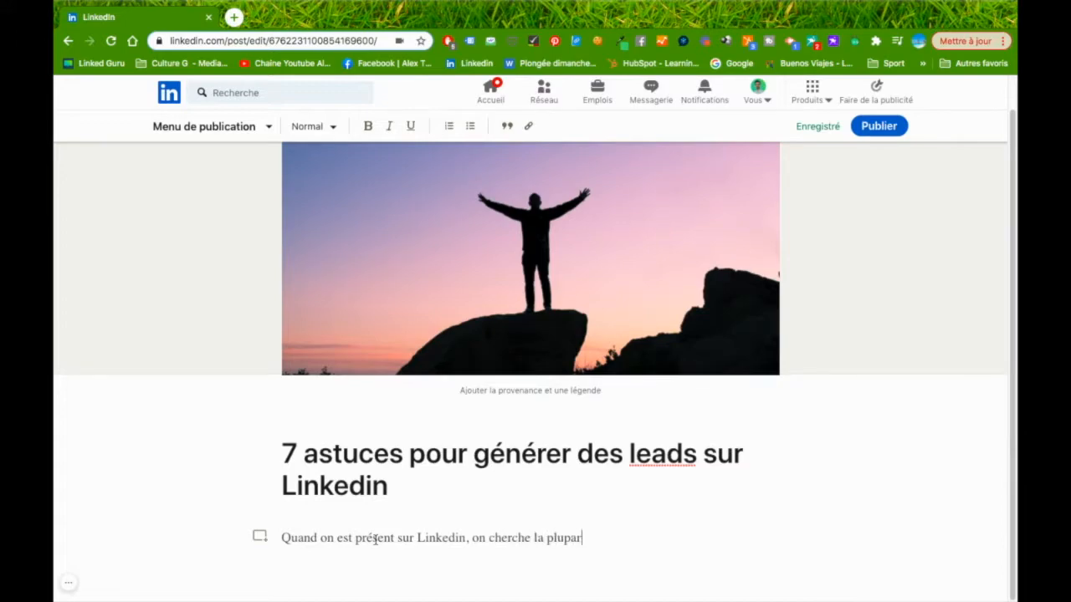
{"action": "type", "text": "t du temps "}
{"action": "type", "text": "à déveloper ton"}
{"action": "type", "text": " son activit"}
{"action": "type", "text": "é"}
{"action": "key", "text": "Return"}
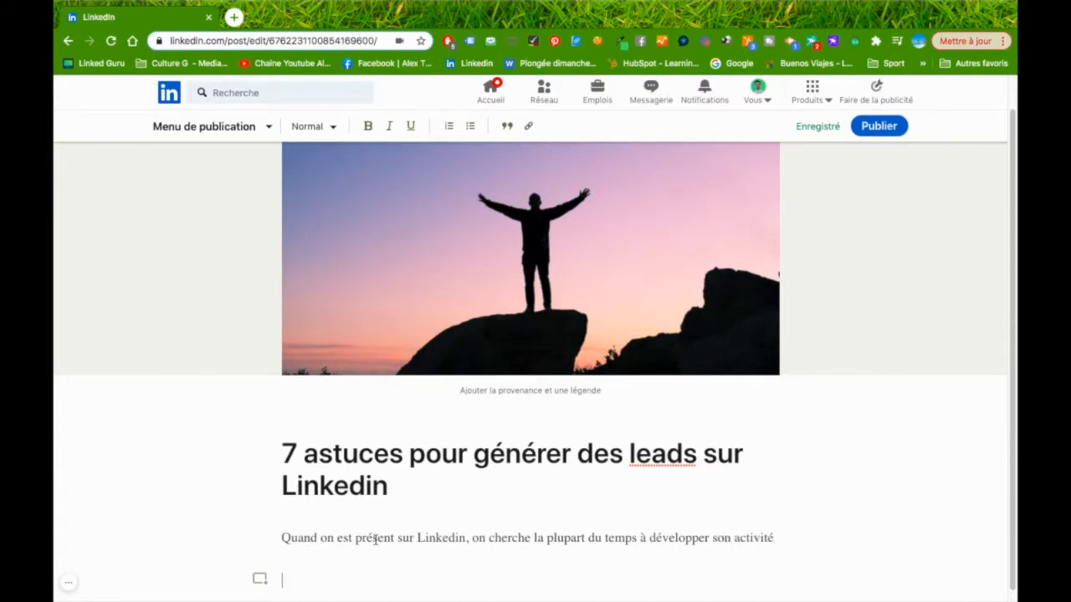
Insert the pexels photo of the man in a white suit into the article body below the introduction
{"action": "scroll", "coordinate": [351, 469], "scroll_direction": "down", "scroll_amount": 1}
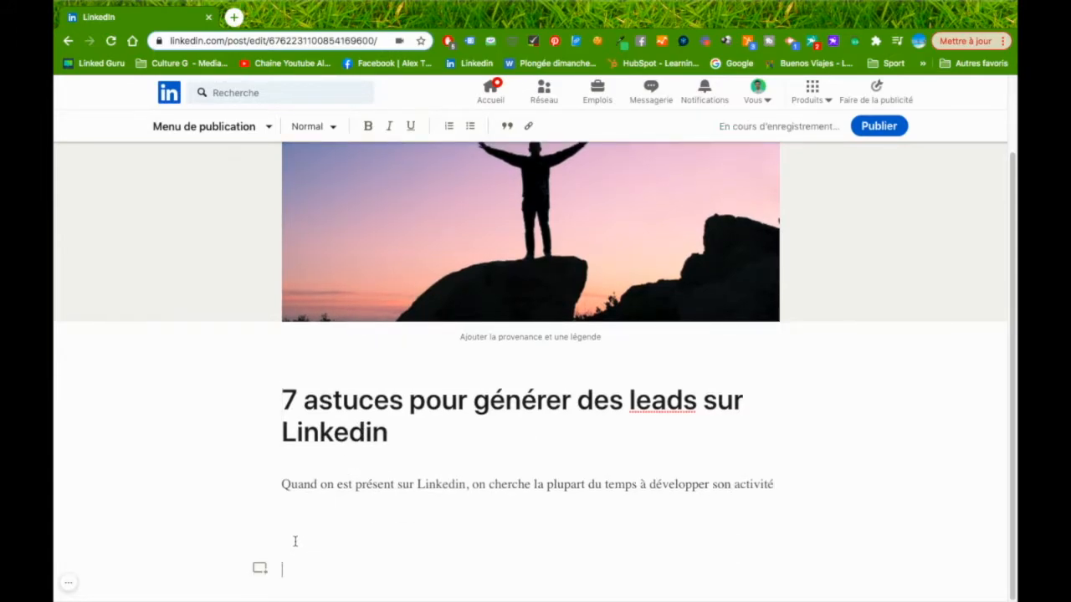
{"action": "left_click", "coordinate": [259, 568]}
{"action": "scroll", "coordinate": [502, 540], "scroll_direction": "down", "scroll_amount": 2}
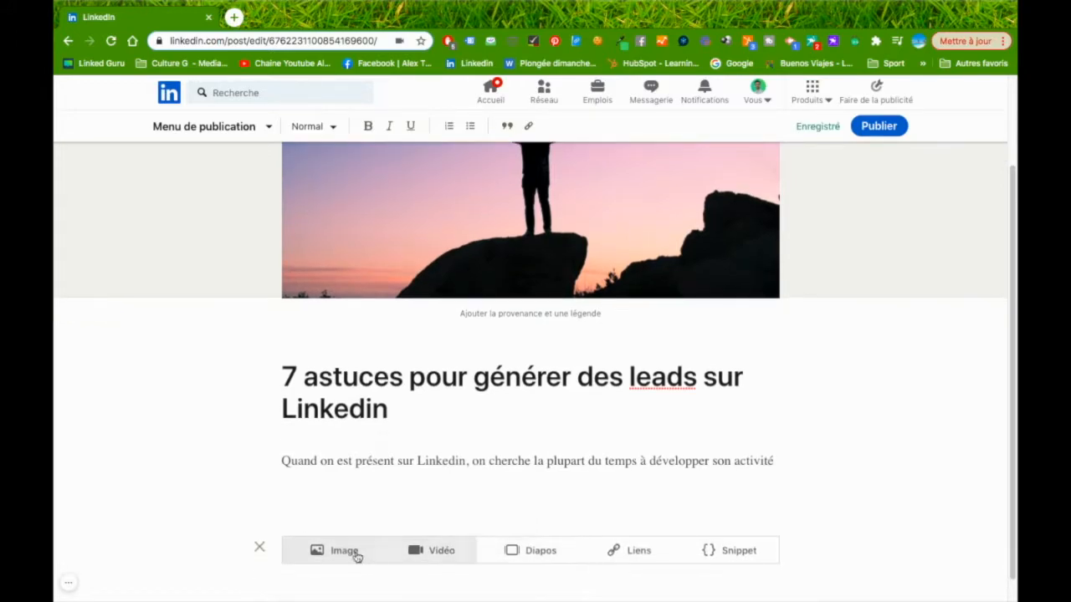
{"action": "left_click", "coordinate": [331, 528]}
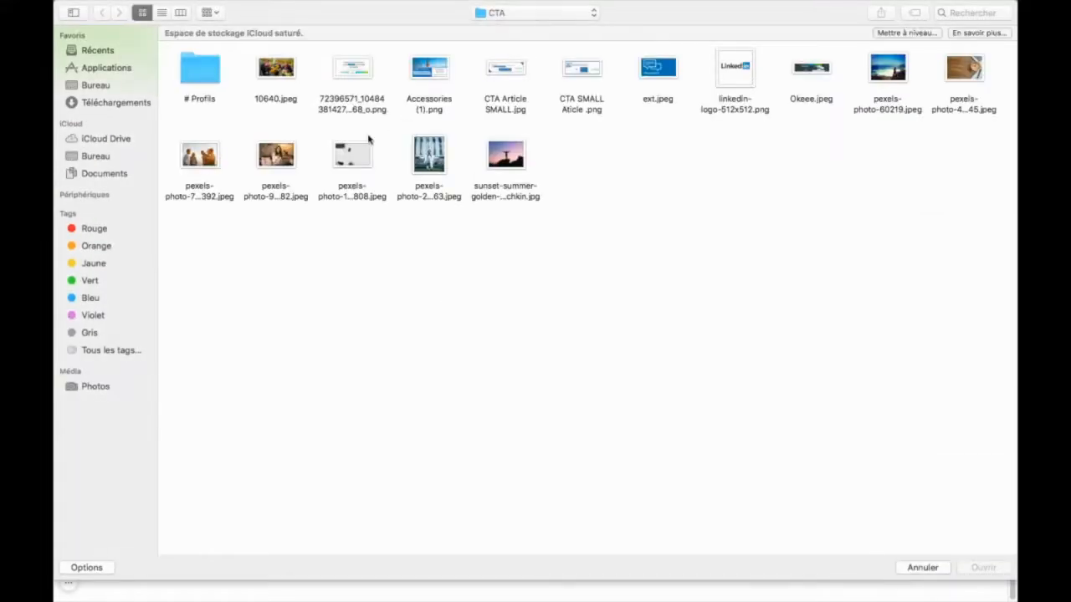
{"action": "double_click", "coordinate": [428, 157]}
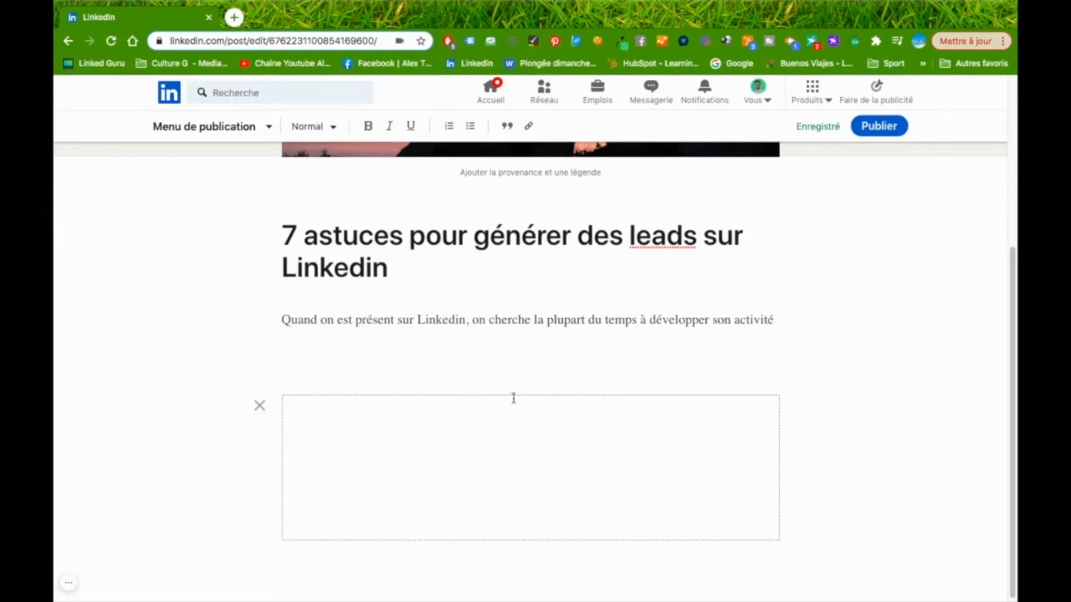
Add the line "Créer des posts à haute valeur ajoutée" between the introduction and the image, and make it bold
{"action": "left_click", "coordinate": [420, 357]}
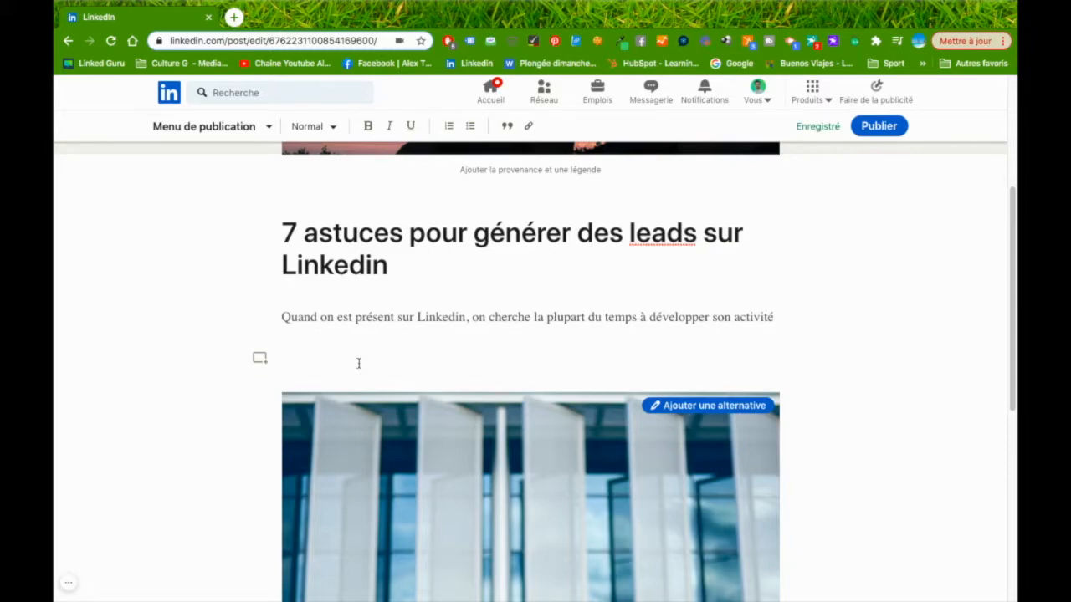
{"action": "type", "text": "Créer des posts à haute valeur ajoutée"}
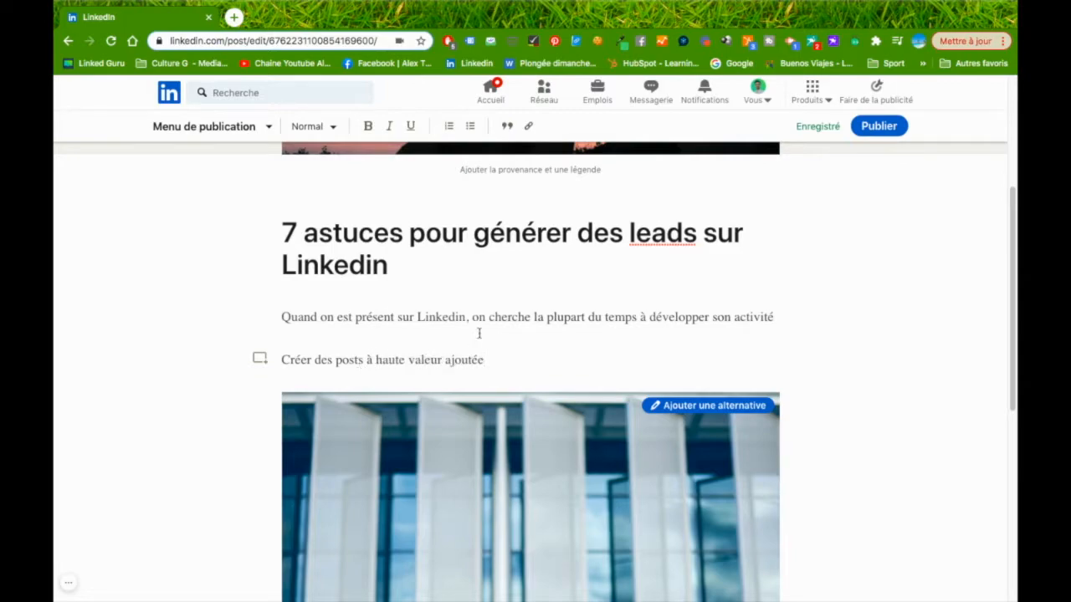
{"action": "left_click_drag", "start_coordinate": [484, 360], "coordinate": [282, 411]}
{"action": "left_click", "coordinate": [367, 130]}
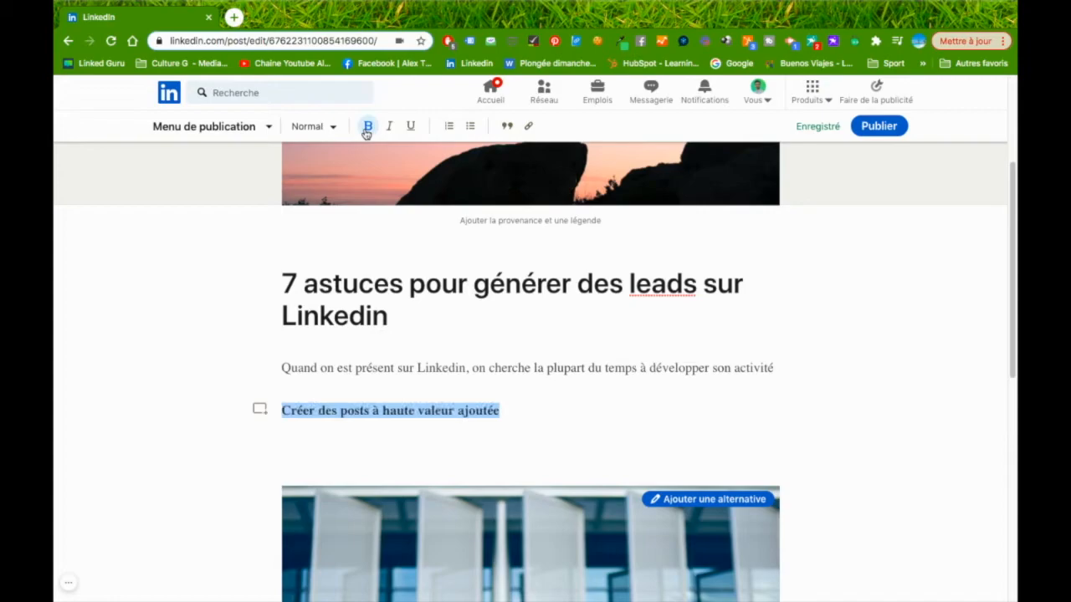
Try to apply the Titre 1 and Titre 2 heading styles to the bold line "Créer des posts à haute valeur ajoutée"
{"action": "left_click", "coordinate": [333, 127]}
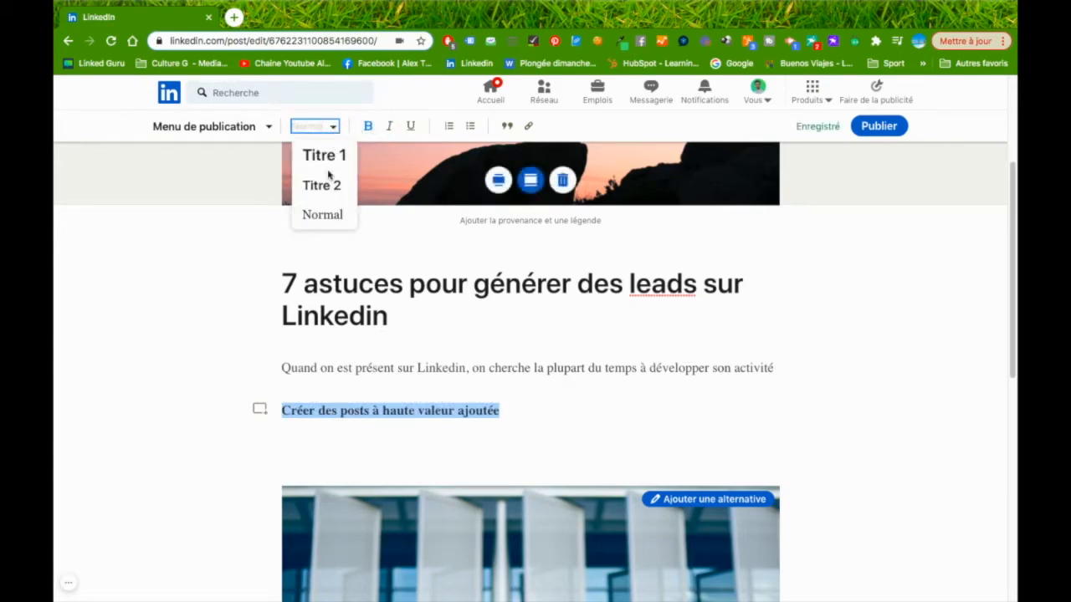
{"action": "left_click", "coordinate": [326, 157]}
{"action": "left_click", "coordinate": [335, 126]}
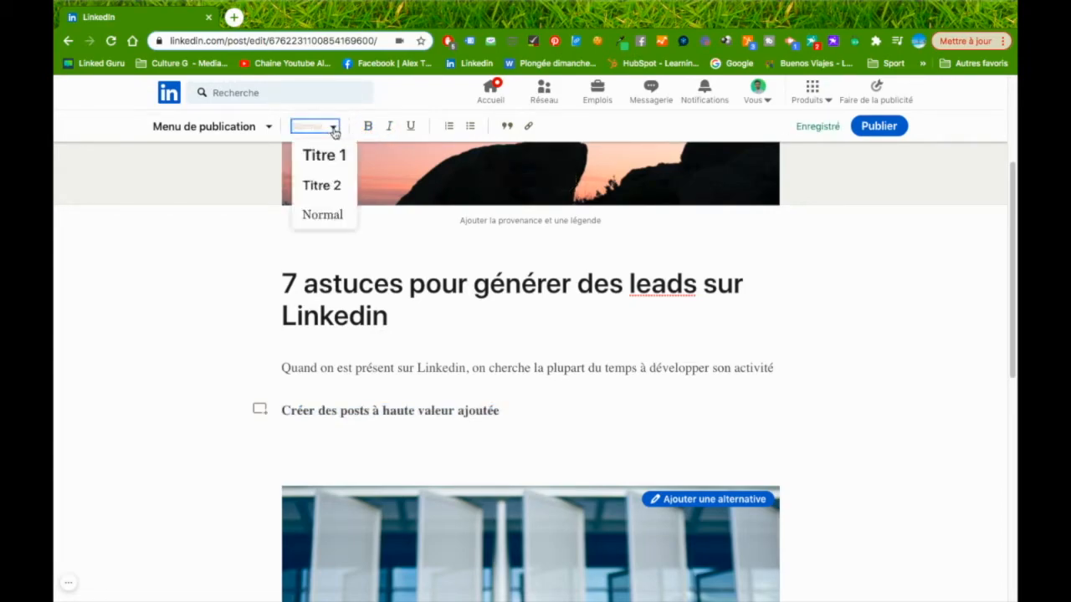
{"action": "left_click", "coordinate": [322, 184]}
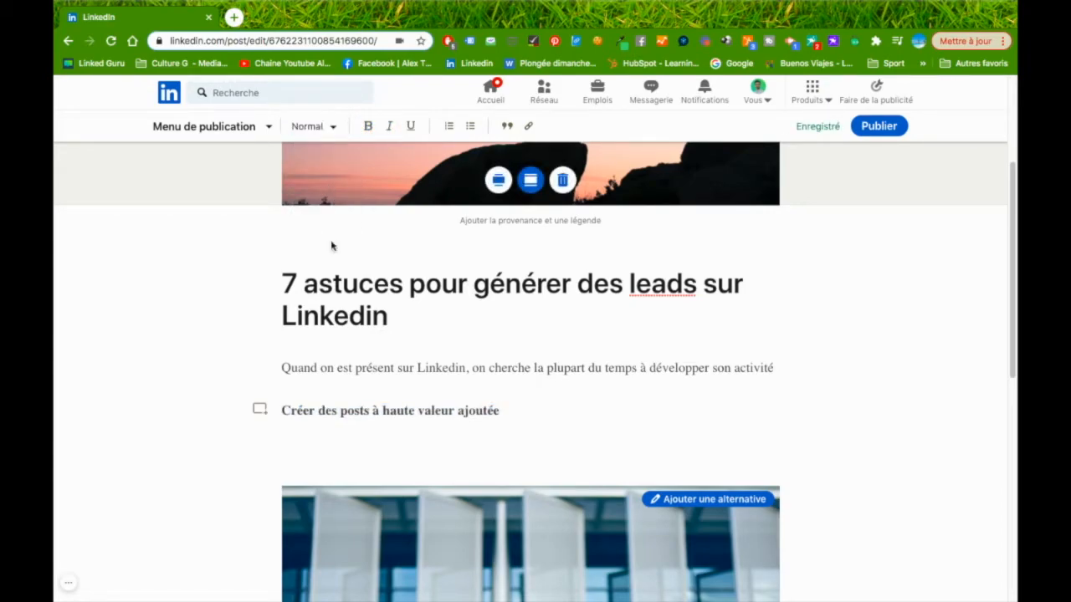
{"action": "triple_click", "coordinate": [409, 412]}
{"action": "left_click", "coordinate": [317, 126]}
{"action": "left_click", "coordinate": [341, 167]}
Add the filler paragraph "dedededede" and the line "Plus d'infos sur cette vidéo Youtube" below the body image
{"action": "scroll", "coordinate": [366, 378], "scroll_direction": "down", "scroll_amount": 5}
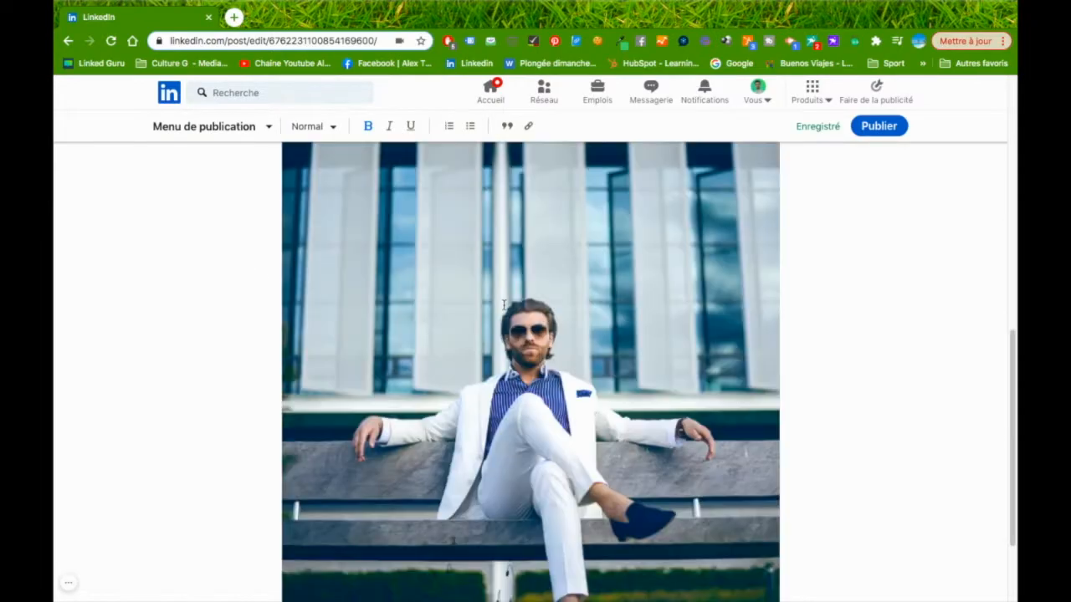
{"action": "left_click", "coordinate": [474, 561]}
{"action": "left_click", "coordinate": [429, 400]}
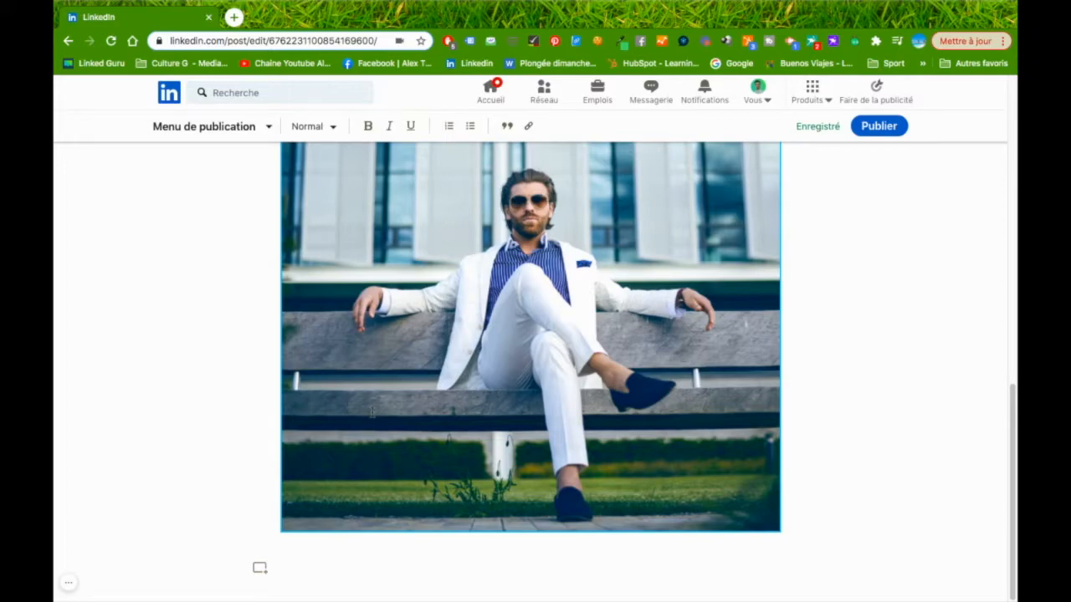
{"action": "type", "text": "dedededede"}
{"action": "key", "text": "Return"}
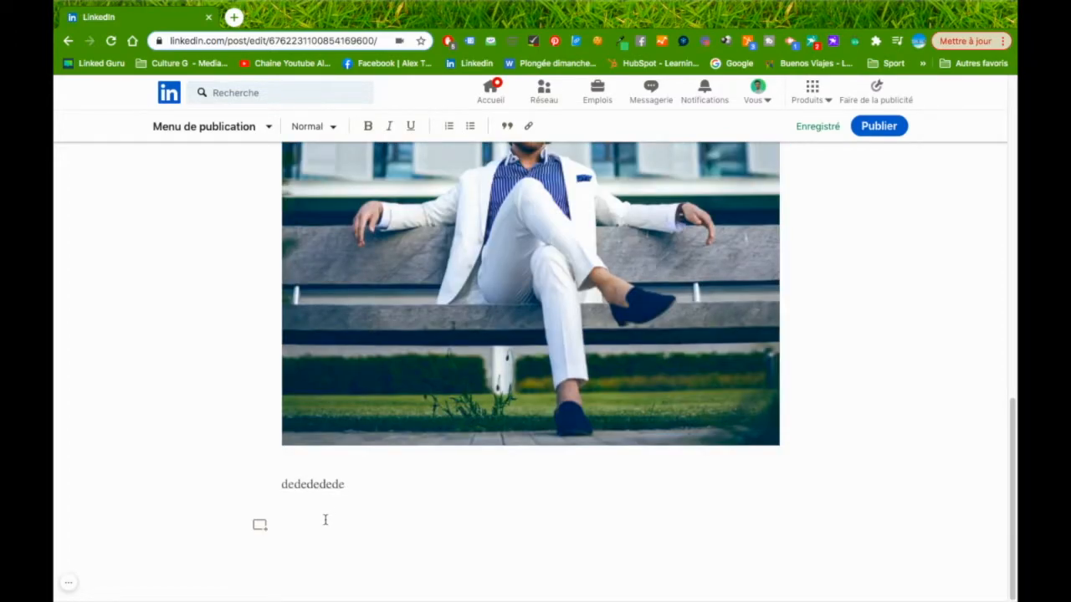
{"action": "type", "text": "Plus d'infos sur cette vidéo Youtube"}
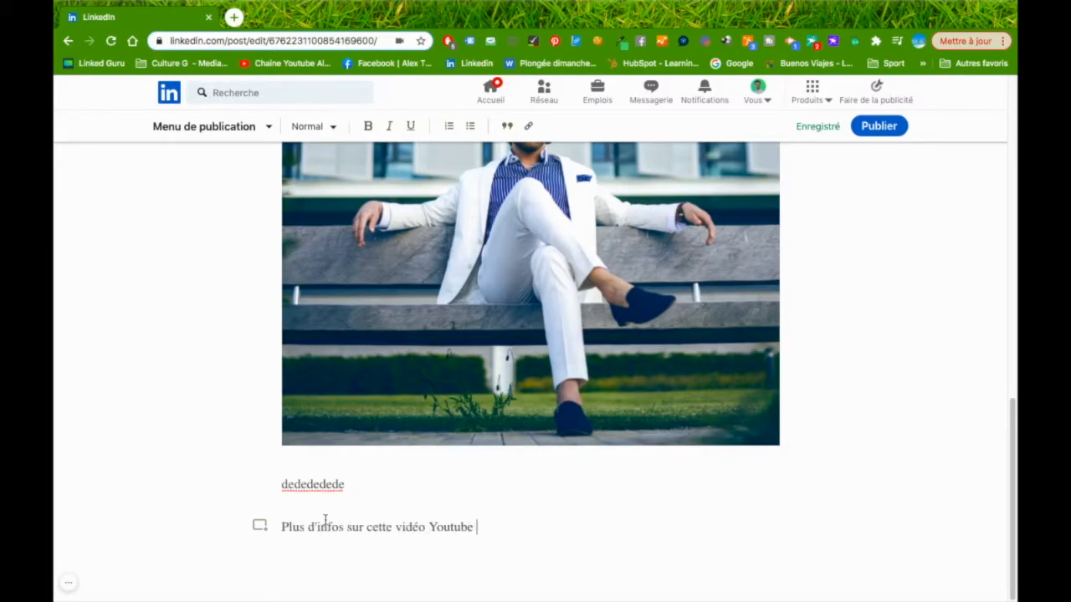
{"action": "key", "text": "Return"}
Start a link on the words "vidéo Youtube" with the display text "Vidéo Youtube sur la génération de leads"
{"action": "left_click_drag", "start_coordinate": [478, 486], "coordinate": [395, 485]}
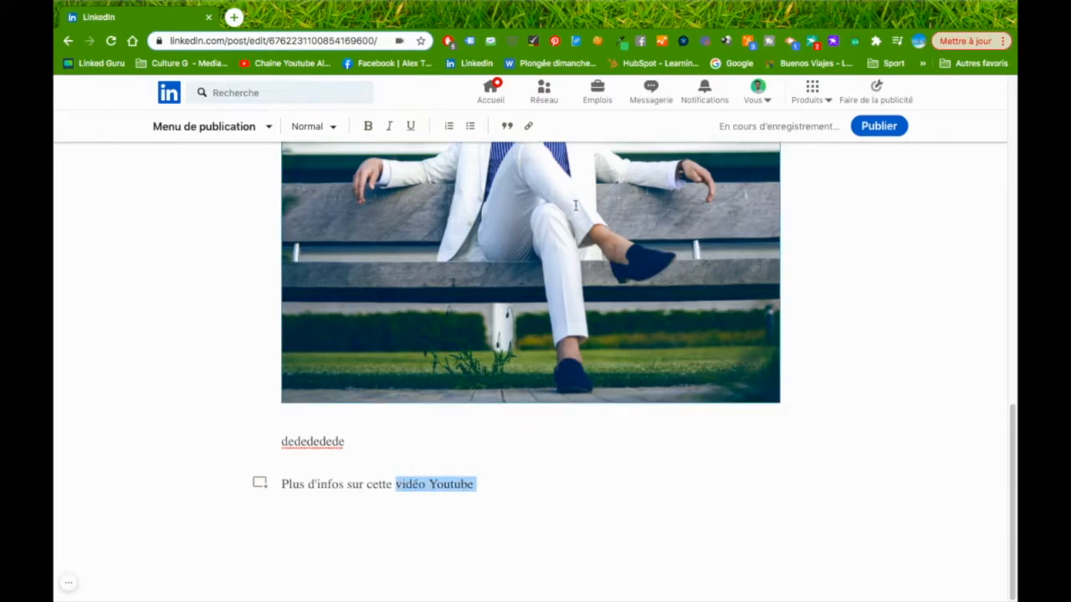
{"action": "left_click", "coordinate": [528, 126]}
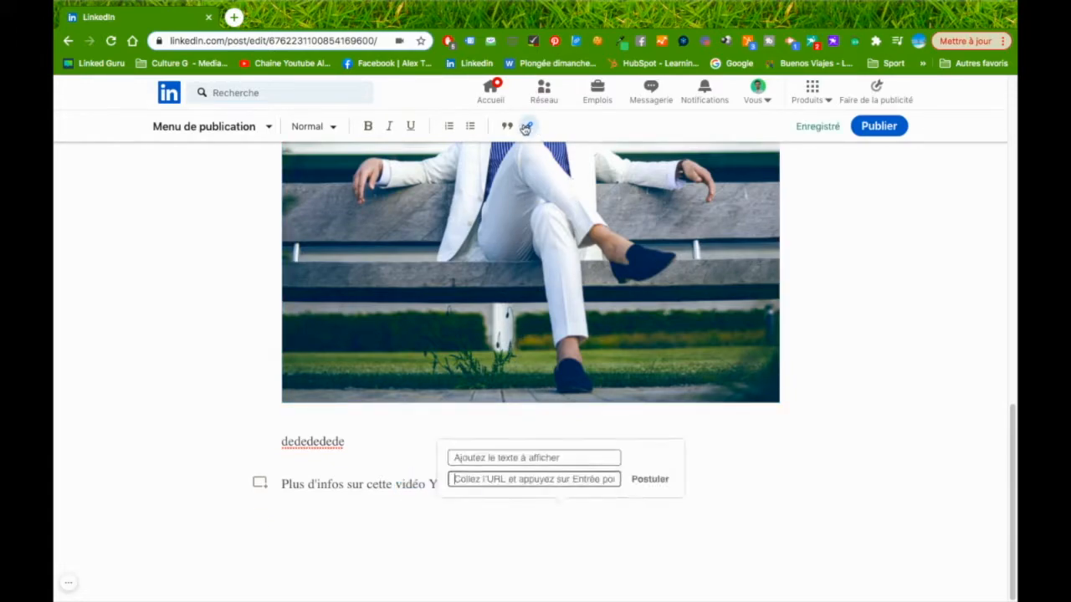
{"action": "left_click", "coordinate": [494, 458]}
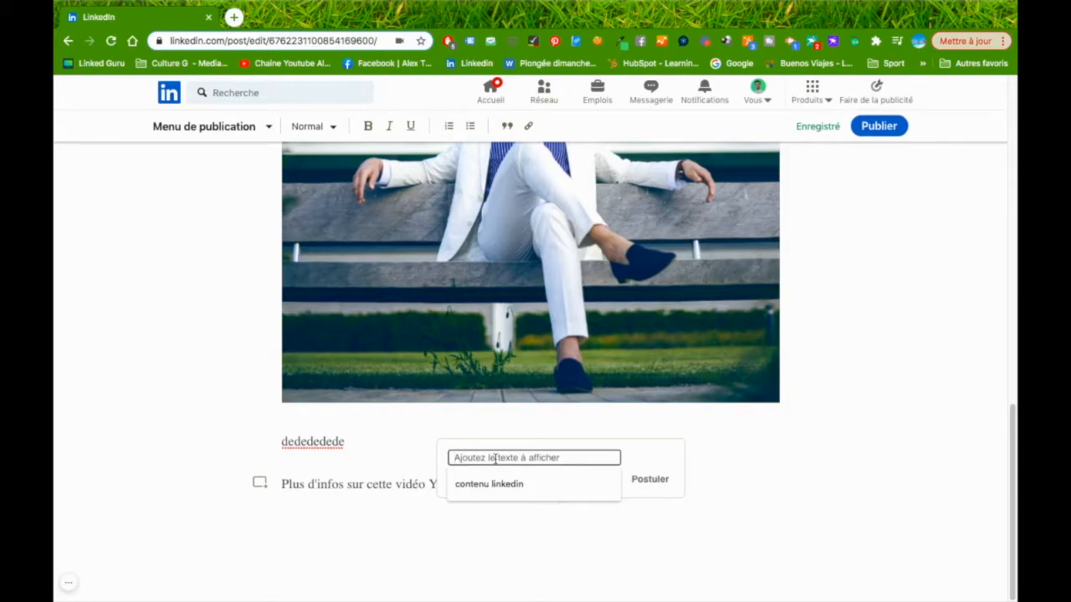
{"action": "type", "text": "Vidéo"}
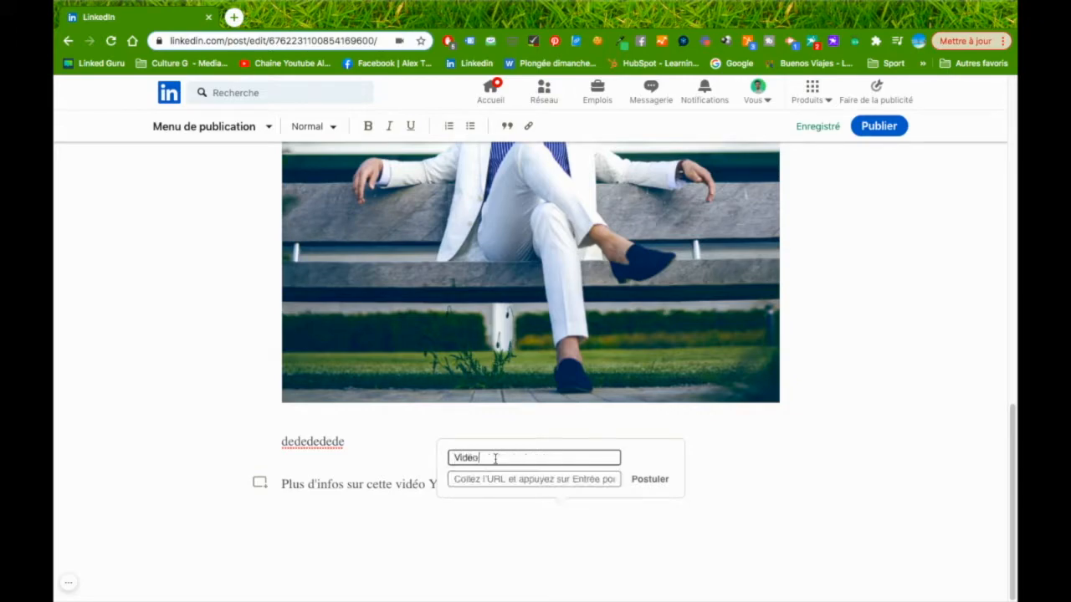
{"action": "type", "text": " Youtube sur la génération de leads"}
{"action": "left_click", "coordinate": [524, 476]}
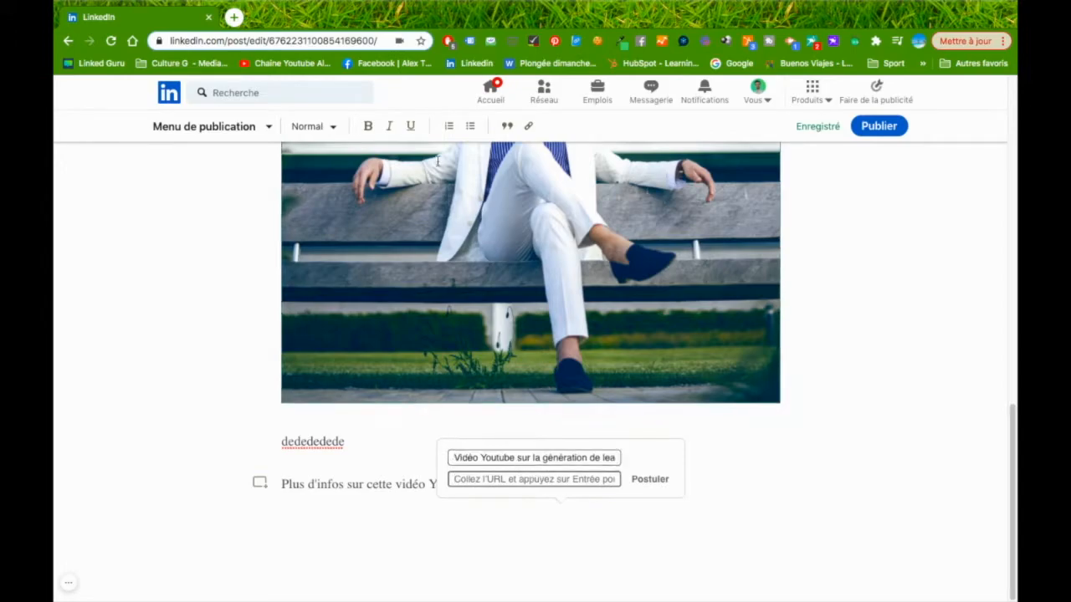
Open the YouTube video "8 Outils pour créer un Buyer Persona efficace" in a new tab and copy its share link
{"action": "left_click", "coordinate": [233, 16]}
{"action": "left_click", "coordinate": [281, 66]}
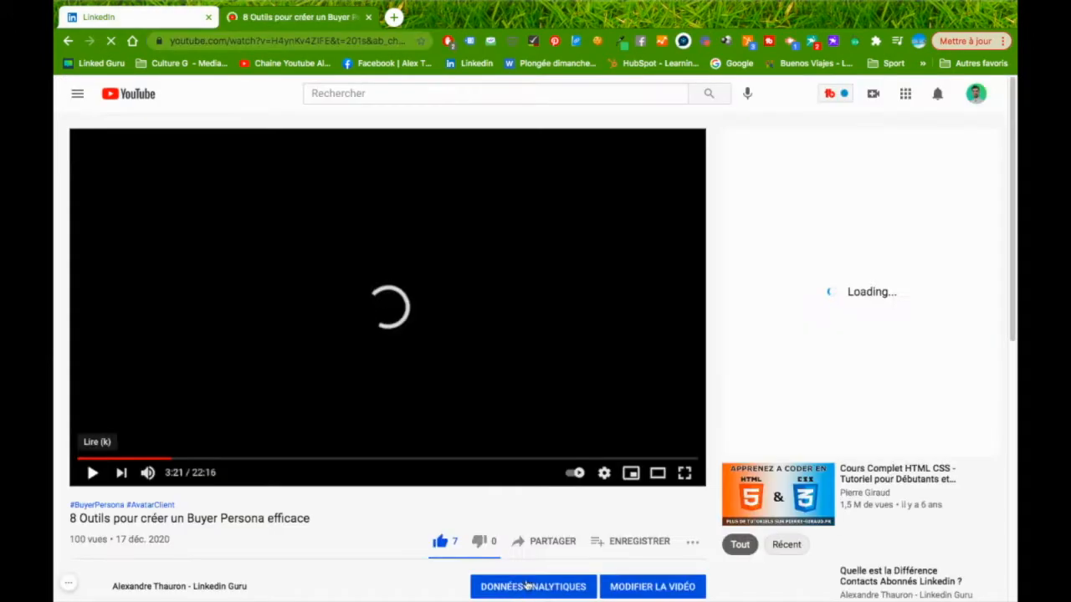
{"action": "left_click", "coordinate": [549, 546]}
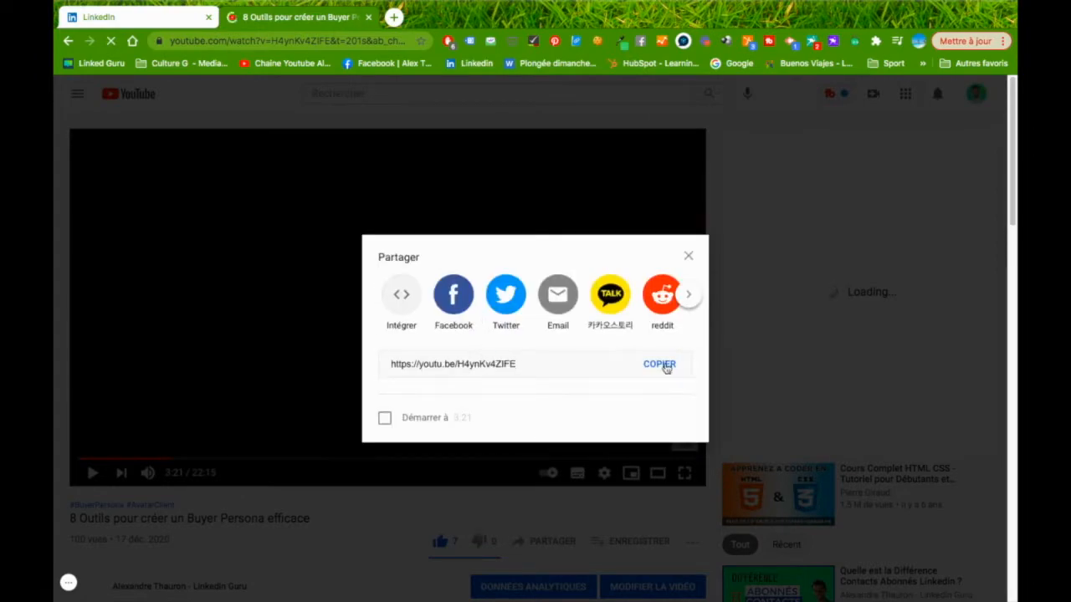
{"action": "left_click", "coordinate": [659, 364]}
{"action": "key", "text": "ctrl+c"}
Return to the LinkedIn article and apply the copied YouTube URL to the link on "vidéo Youtube"
{"action": "left_click", "coordinate": [151, 17]}
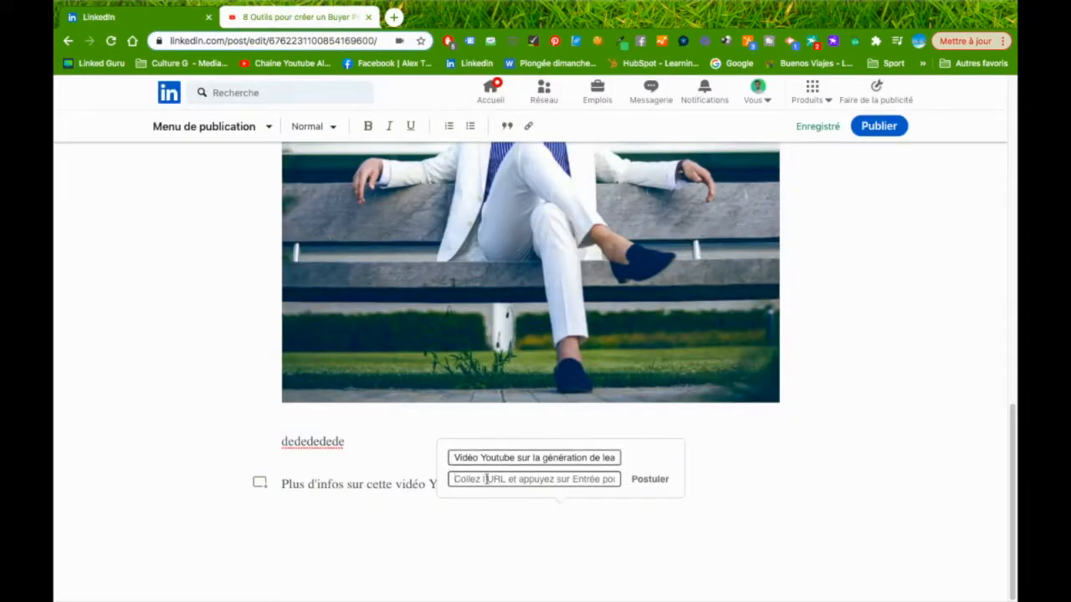
{"action": "key", "text": "ctrl+v"}
{"action": "left_click", "coordinate": [644, 479]}
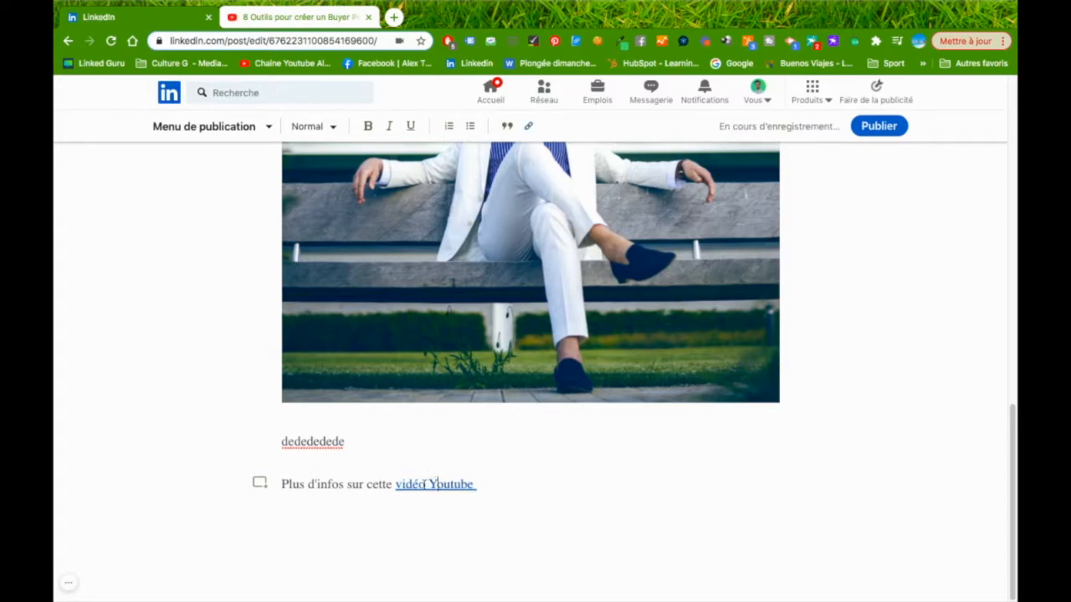
{"action": "left_click", "coordinate": [356, 442]}
{"action": "key", "text": "Return"}
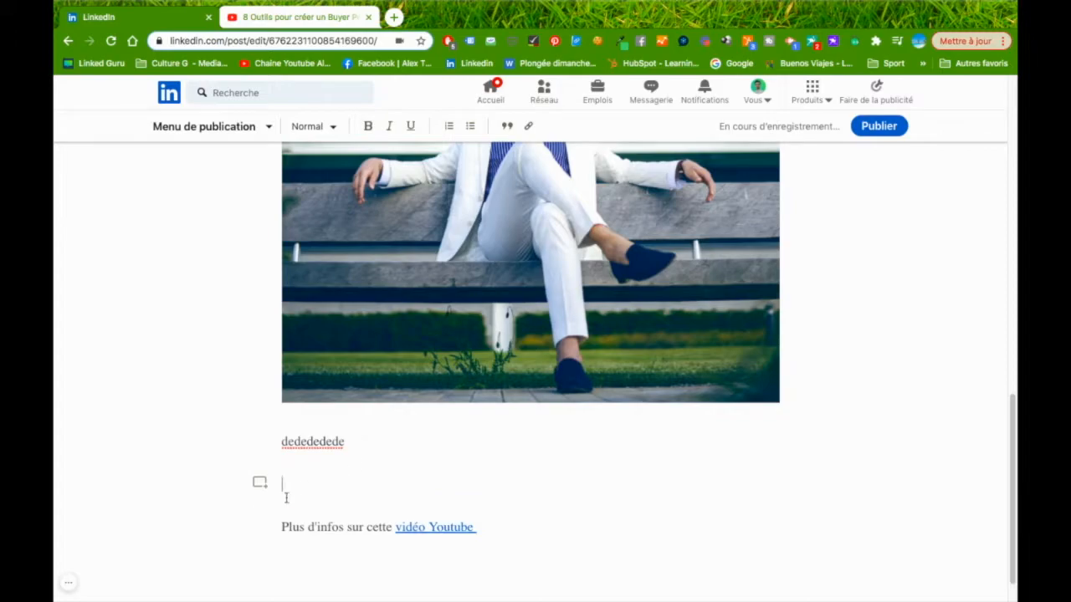
{"action": "left_click", "coordinate": [260, 483]}
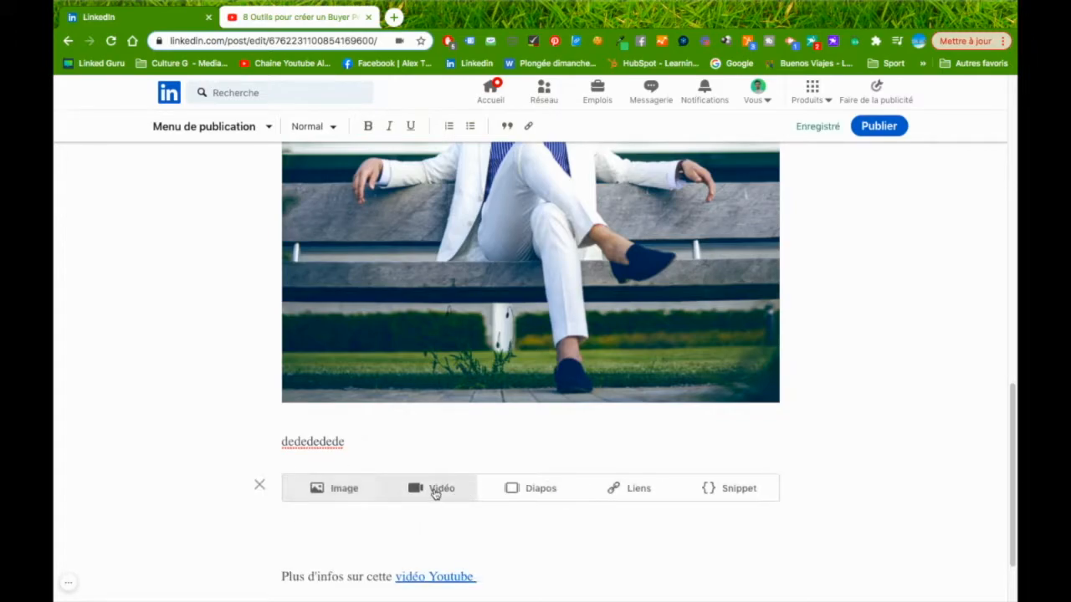
{"action": "left_click", "coordinate": [434, 490]}
{"action": "key", "text": "ctrl+v"}
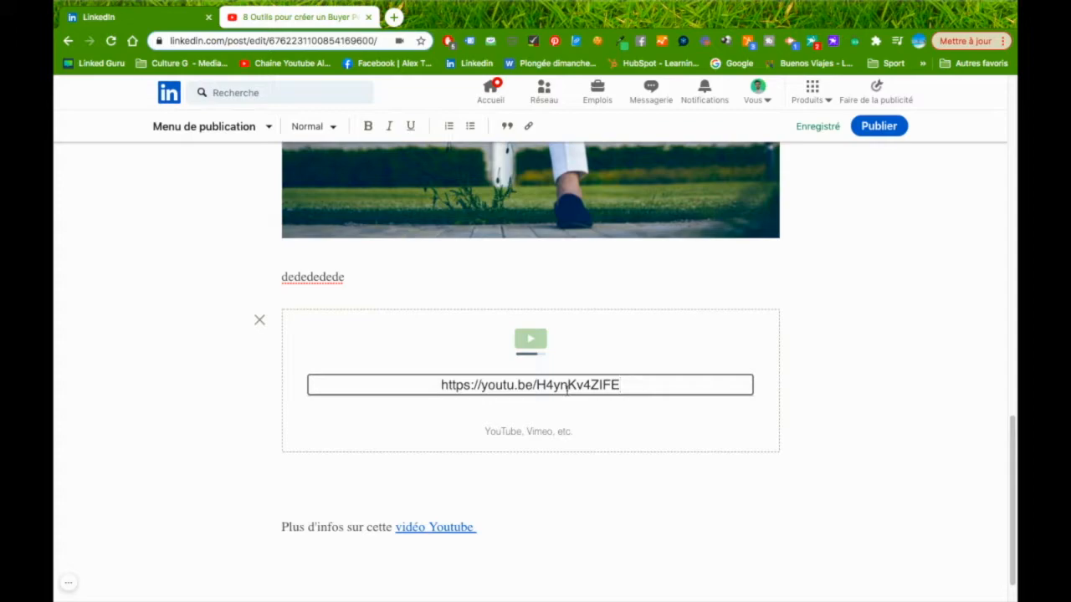
{"action": "key", "text": "Return"}
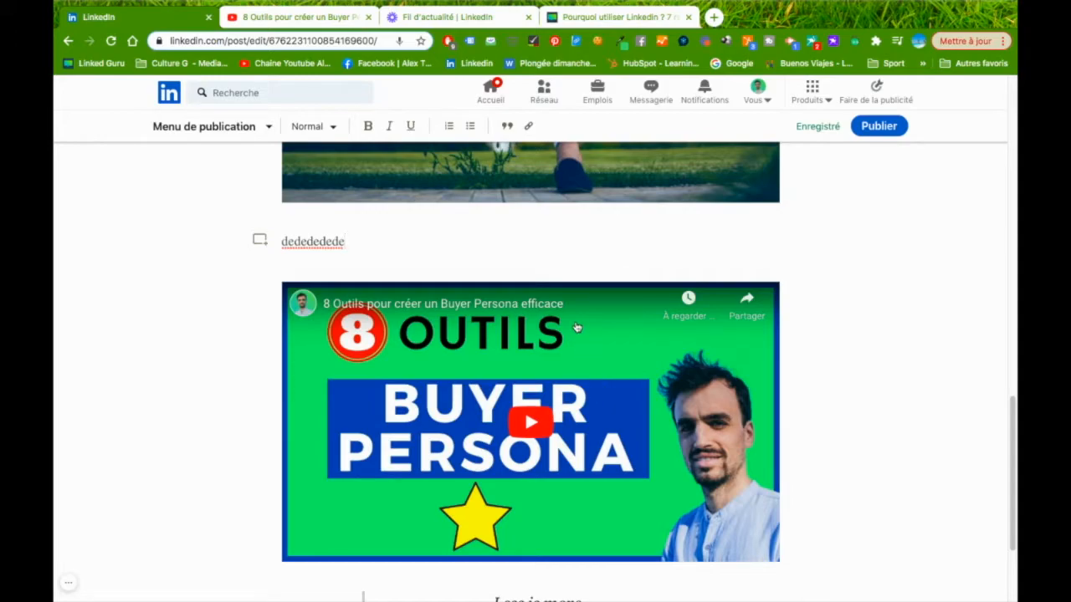
Add the line "Less is more" below the "Plus d'infos" line and format it as a quote
{"action": "scroll", "coordinate": [592, 318], "scroll_direction": "down", "scroll_amount": 2}
{"action": "scroll", "coordinate": [595, 315], "scroll_direction": "down", "scroll_amount": 3}
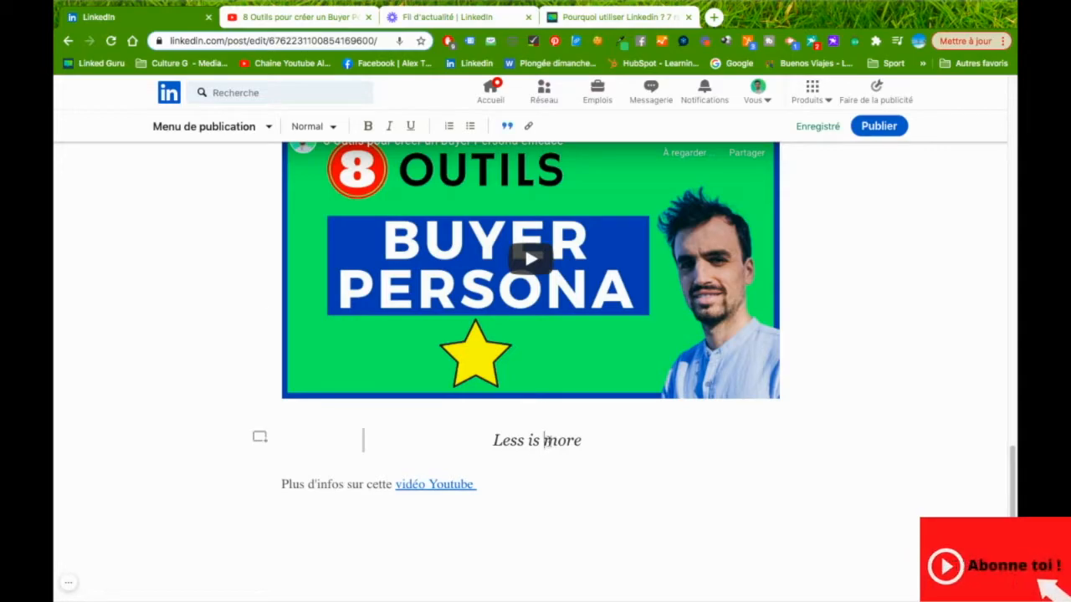
{"action": "left_click", "coordinate": [493, 512]}
{"action": "type", "text": "Less is more"}
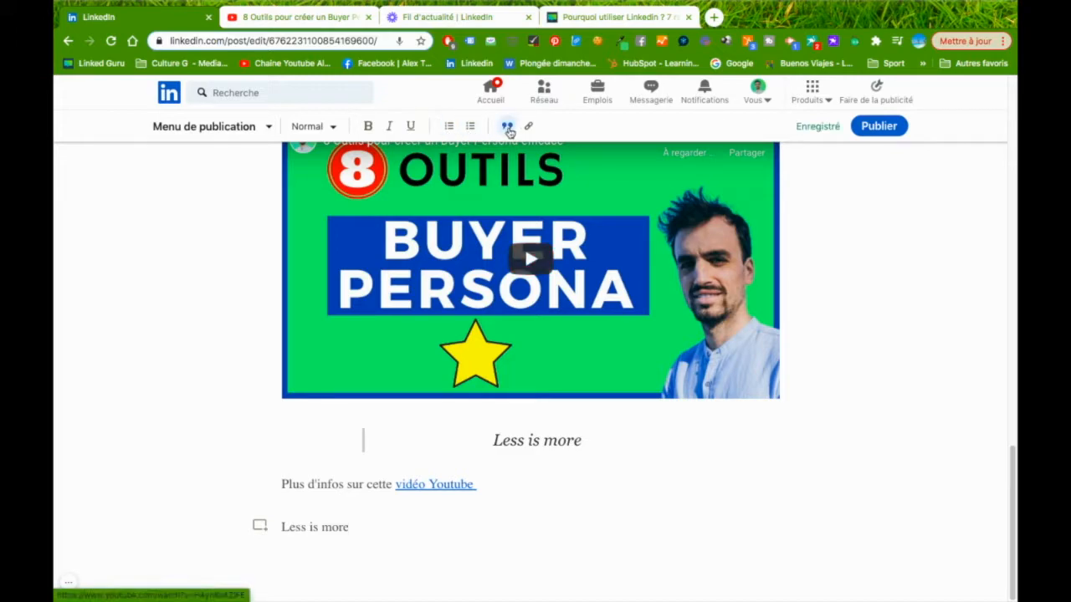
{"action": "left_click", "coordinate": [512, 130]}
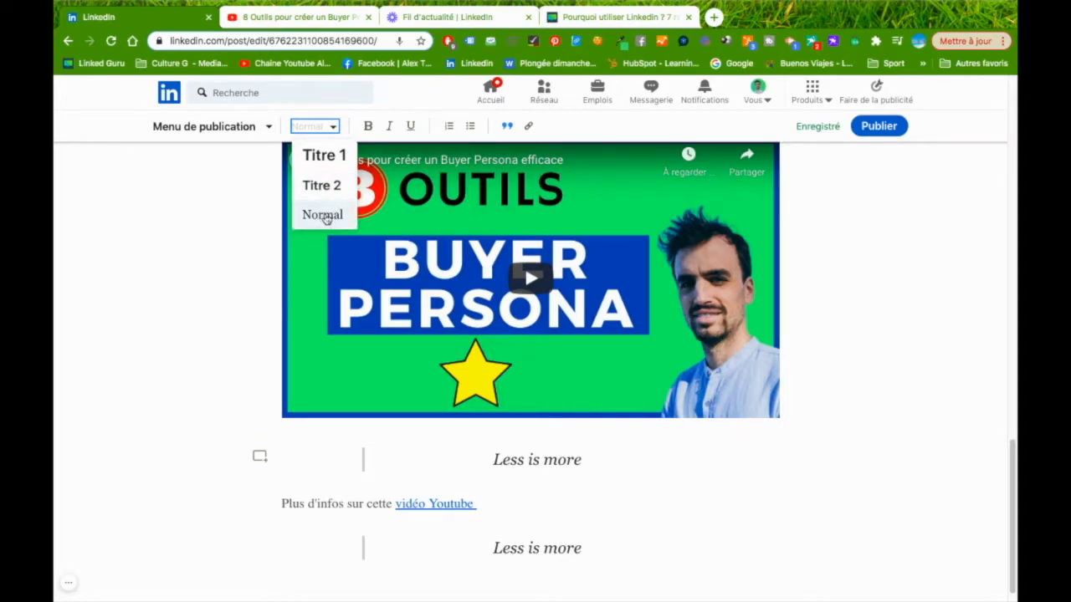
{"action": "left_click", "coordinate": [368, 129]}
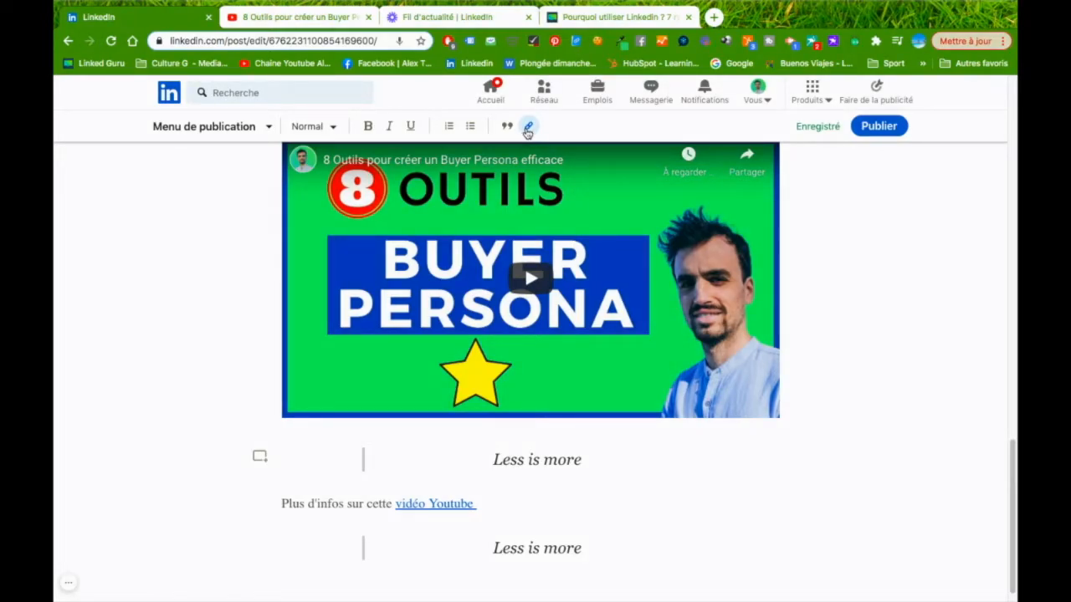
{"action": "scroll", "coordinate": [569, 489], "scroll_direction": "up", "scroll_amount": 15}
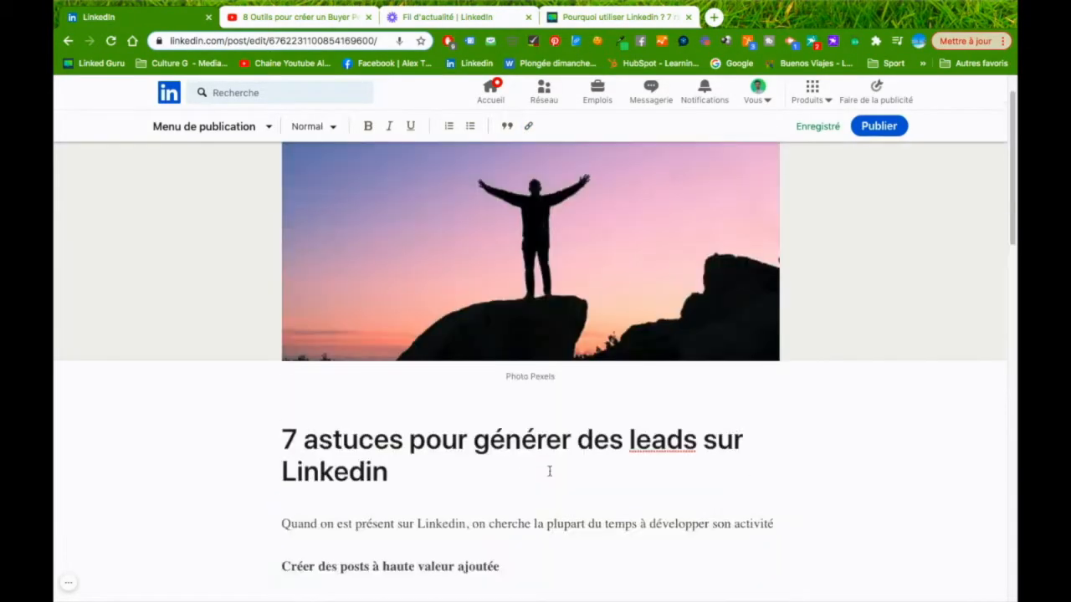
{"action": "left_click", "coordinate": [550, 471]}
{"action": "scroll", "coordinate": [507, 473], "scroll_direction": "down", "scroll_amount": 1}
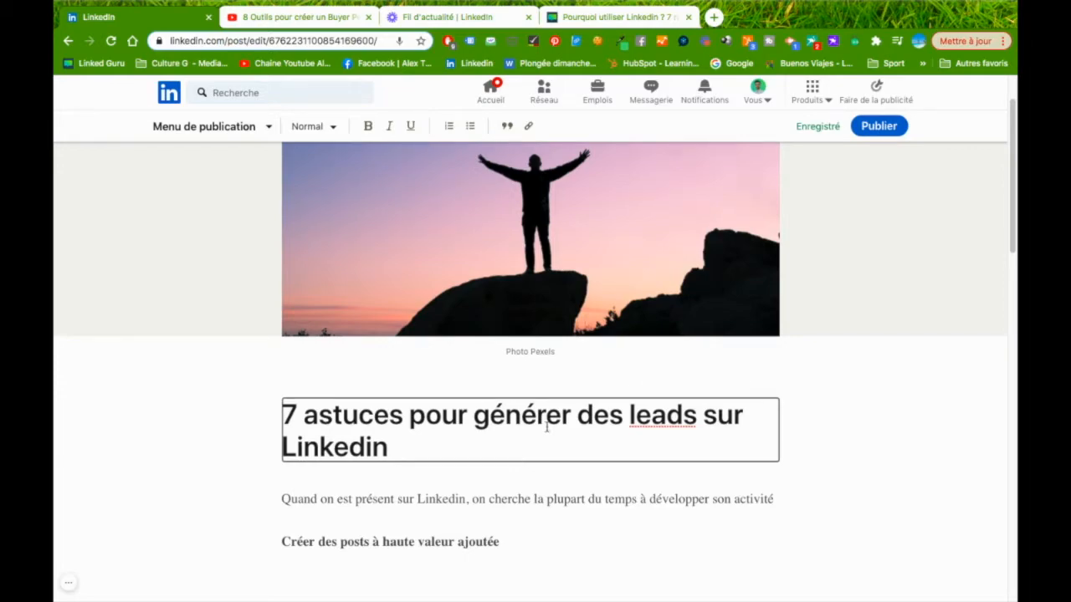
{"action": "scroll", "coordinate": [602, 335], "scroll_direction": "down", "scroll_amount": 15}
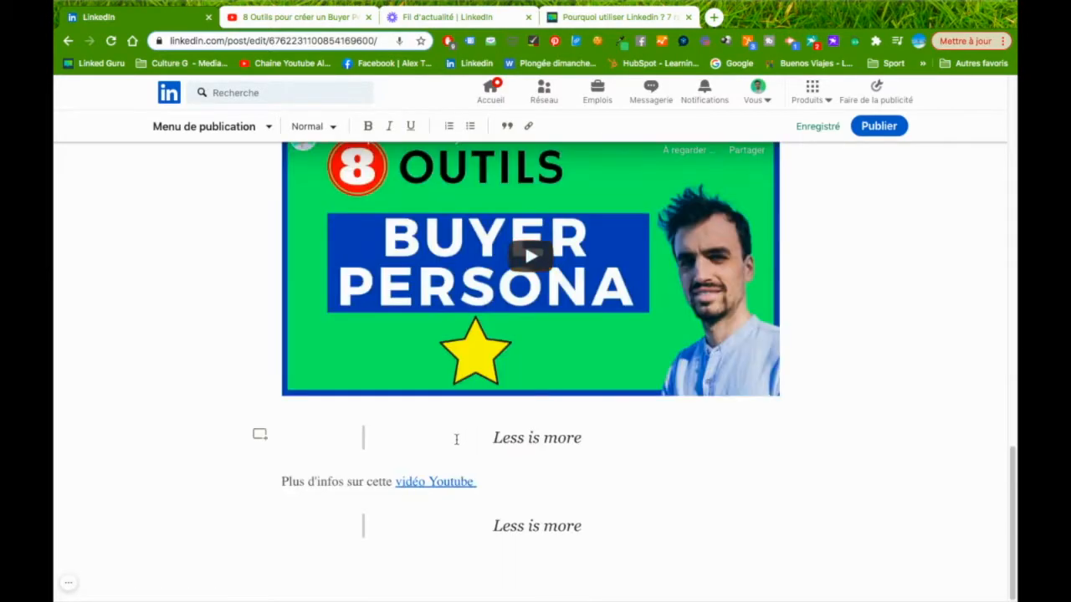
Add an empty normal paragraph below the last "Less is more" quote
{"action": "left_click", "coordinate": [633, 534]}
{"action": "key", "text": "Return"}
{"action": "key", "text": "Return"}
{"action": "key", "text": "BackSpace"}
{"action": "key", "text": "BackSpace"}
{"action": "scroll", "coordinate": [527, 514], "scroll_direction": "down", "scroll_amount": 1}
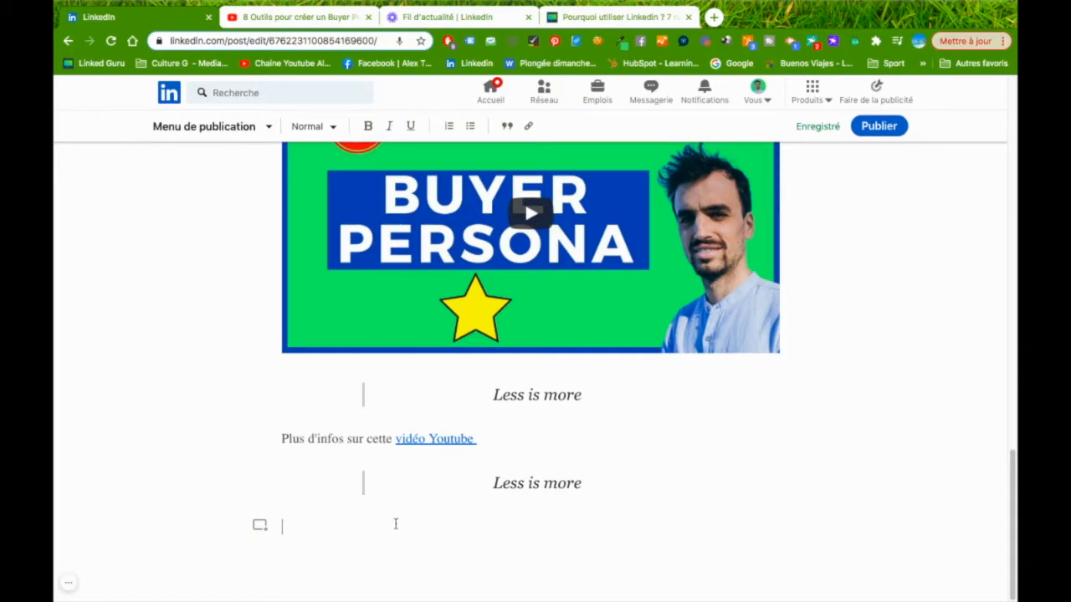
Start publishing the article and write "Des astuces pour générer des leads sur Linkedin" and, after a blank line, "Comment trouver des contacts" in the post
{"action": "left_click", "coordinate": [879, 127]}
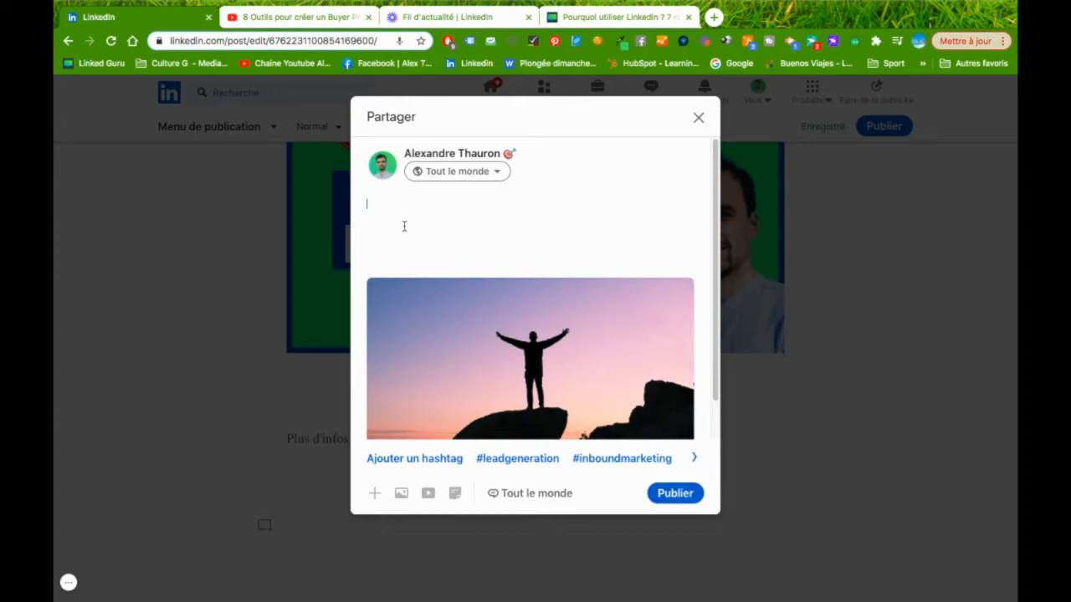
{"action": "type", "text": "Des astuces"}
{"action": "type", "text": "pour générer des leads su"}
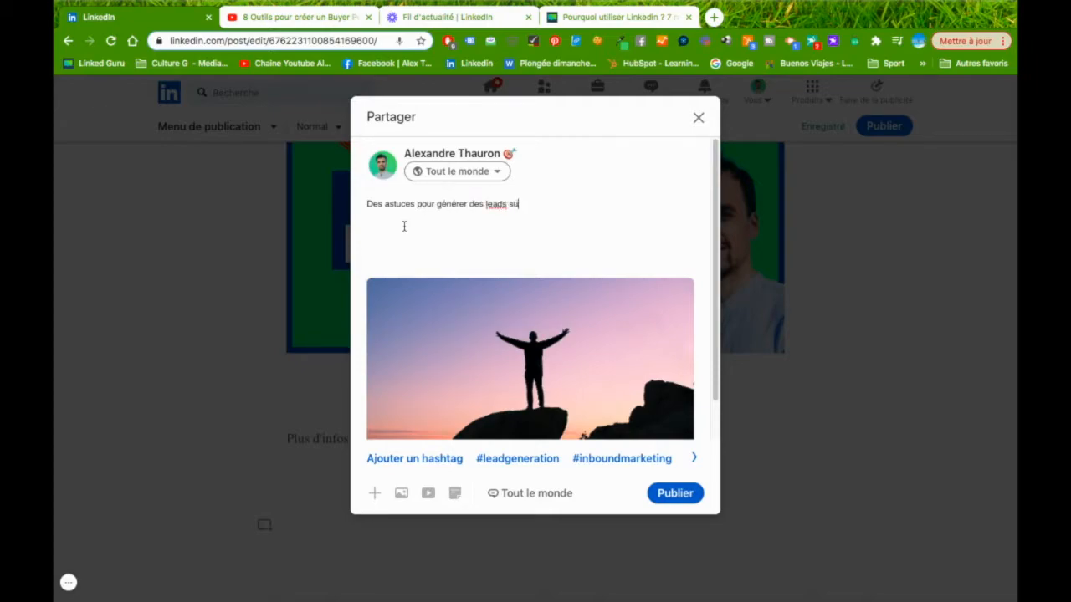
{"action": "type", "text": "r Linkedin  "}
{"action": "type", "text": "Comment"}
{"action": "type", "text": " trouver des contact"}
{"action": "type", "text": "s"}
Add the line "Comment avoir de la visibilité sur son post" to the post text
{"action": "key", "text": "Return"}
{"action": "type", "text": "Comen"}
{"action": "key", "text": "BackSpace"}
{"action": "key", "text": "BackSpace"}
{"action": "type", "text": "ment avoir"}
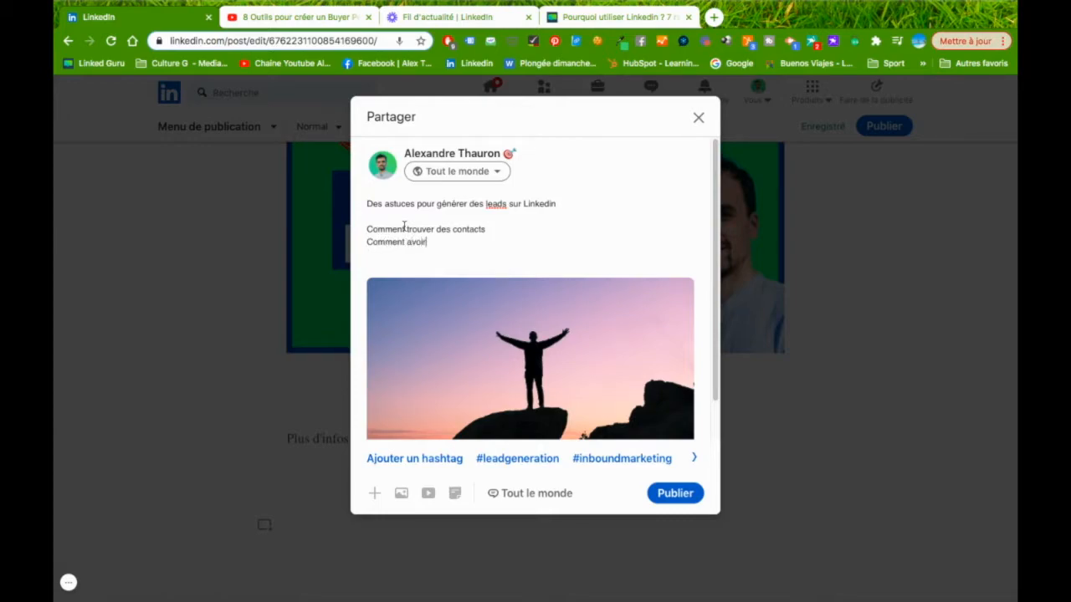
{"action": "type", "text": " de la visibilité sur son post"}
Add the hashtags "#socialselling #leadgeneration" at the end of the post text, separated by a blank line
{"action": "key", "text": "Return"}
{"action": "type", "text": "#socialselling "}
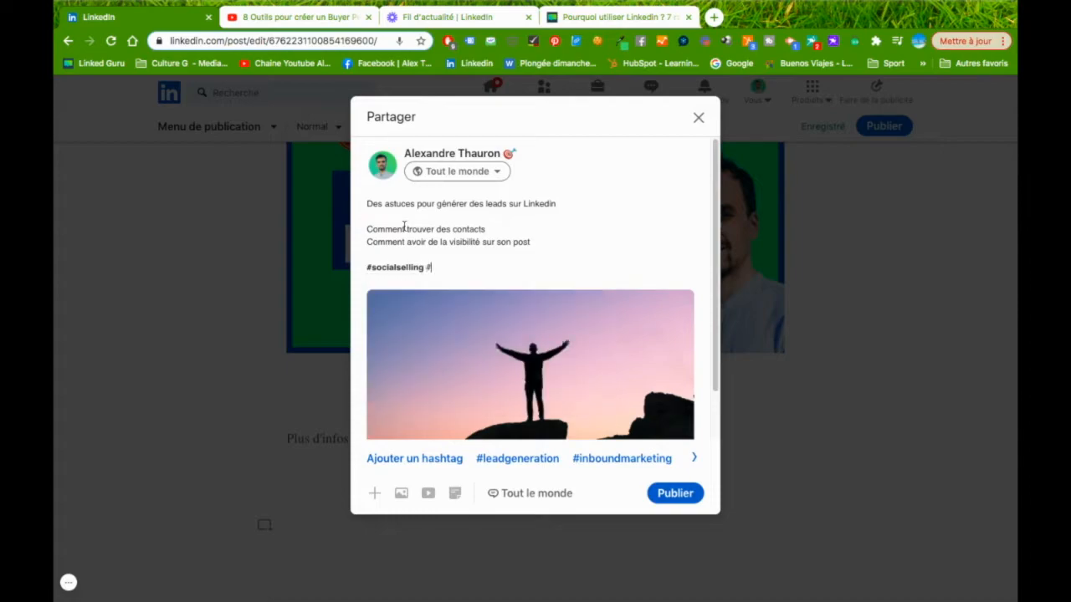
{"action": "type", "text": "#leadgen"}
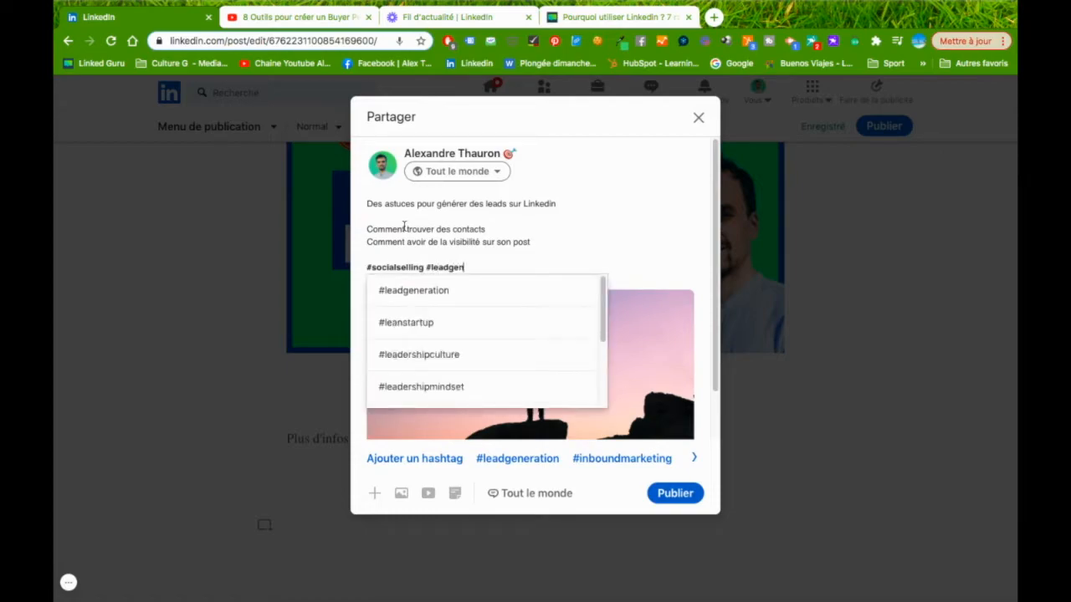
{"action": "type", "text": "araea"}
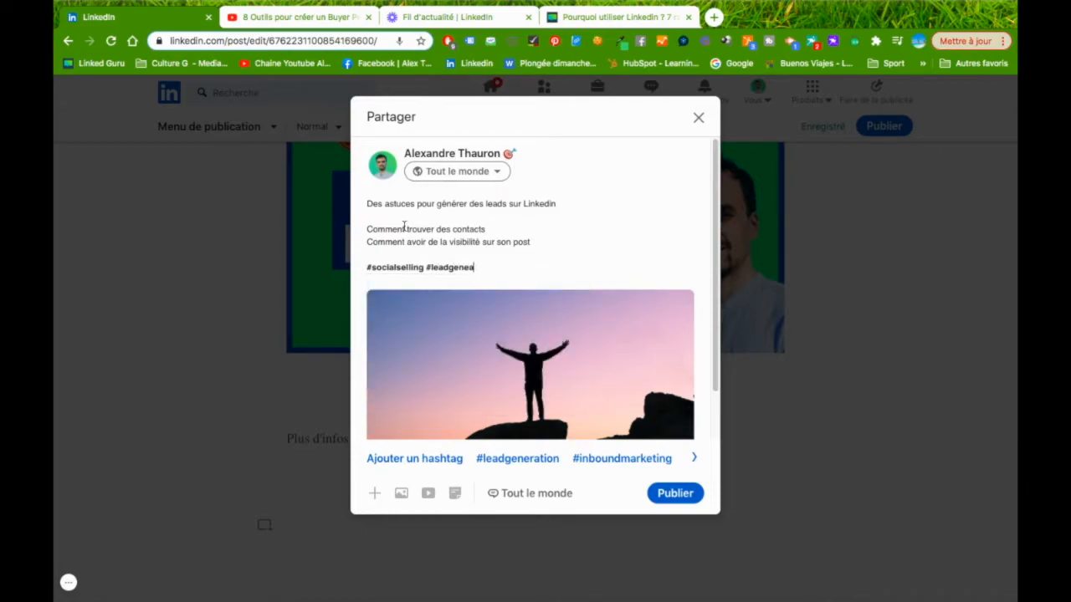
{"action": "key", "text": "BackSpace"}
{"action": "type", "text": "ration"}
{"action": "left_click", "coordinate": [557, 206]}
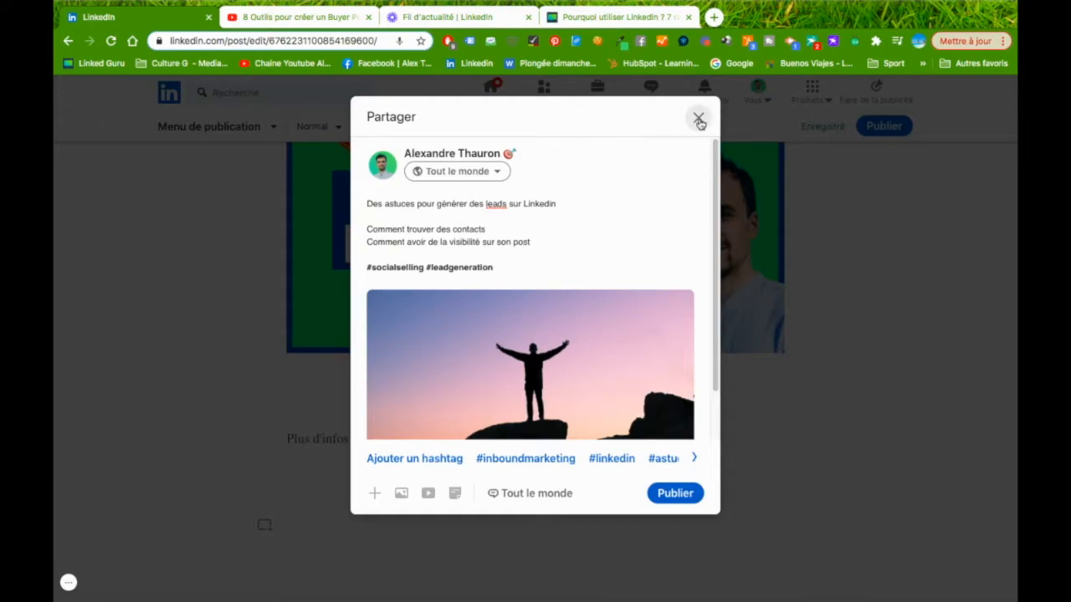
Publish the article with its accompanying post and dismiss the sharing suggestions
{"action": "left_click", "coordinate": [675, 493]}
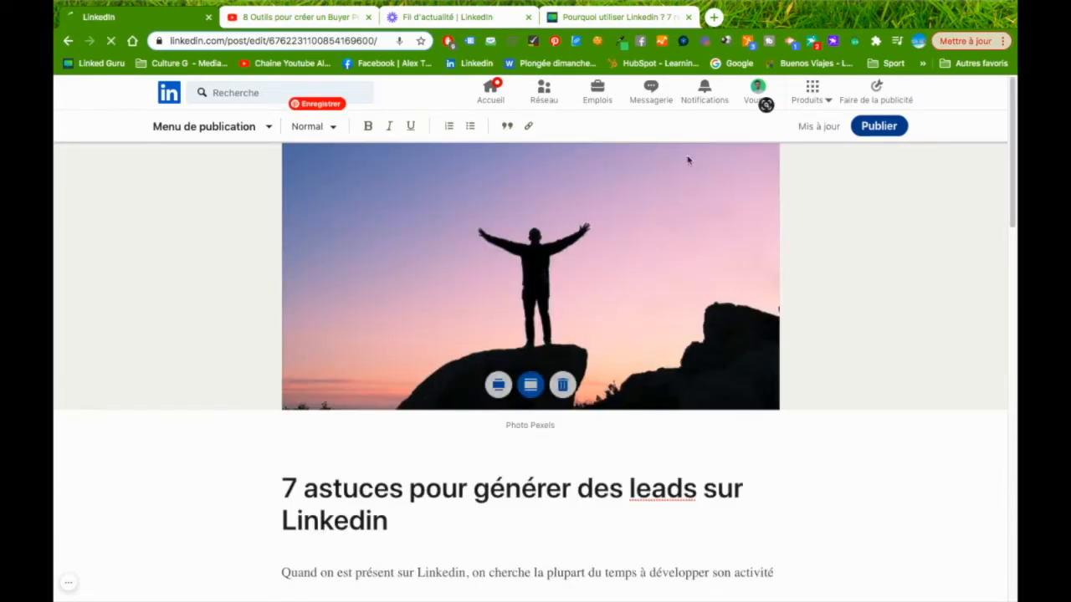
{"action": "scroll", "coordinate": [602, 222], "scroll_direction": "down", "scroll_amount": 3}
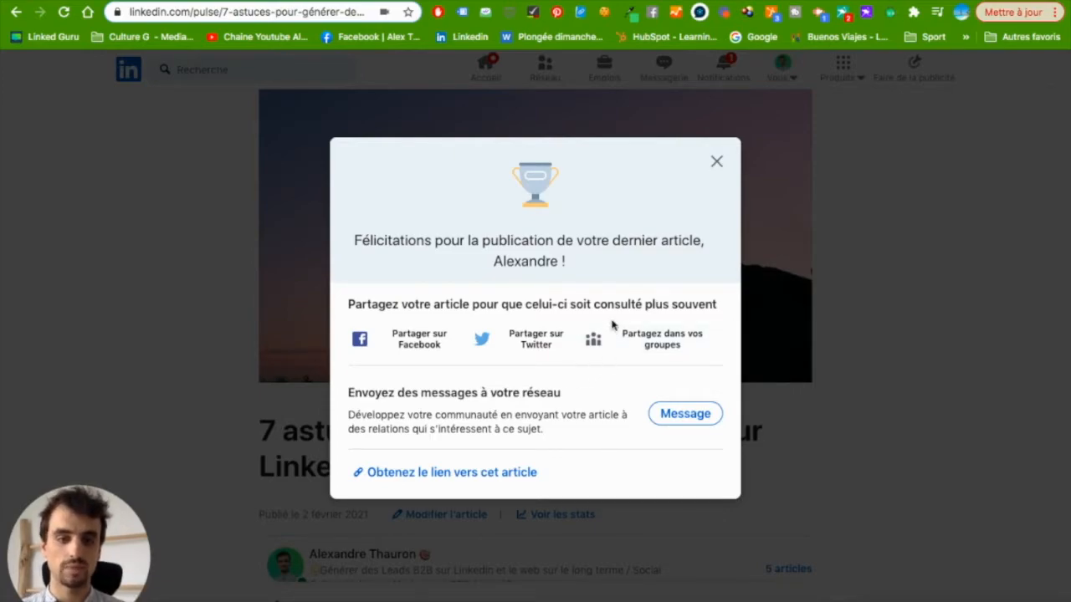
{"action": "left_click", "coordinate": [718, 163]}
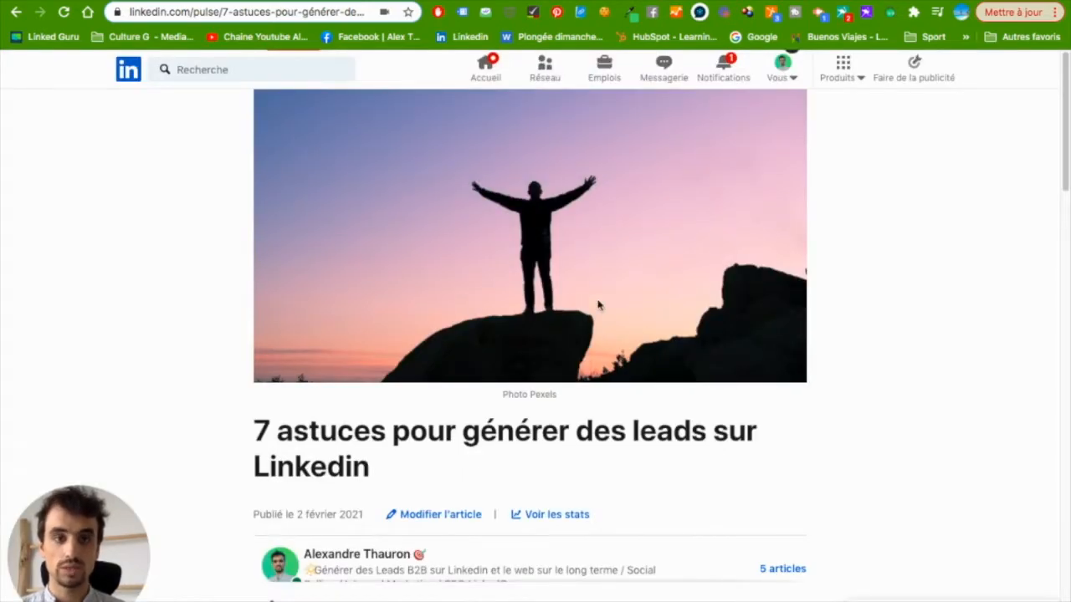
Go to the account's own profile and open its full activity list
{"action": "left_click", "coordinate": [779, 79]}
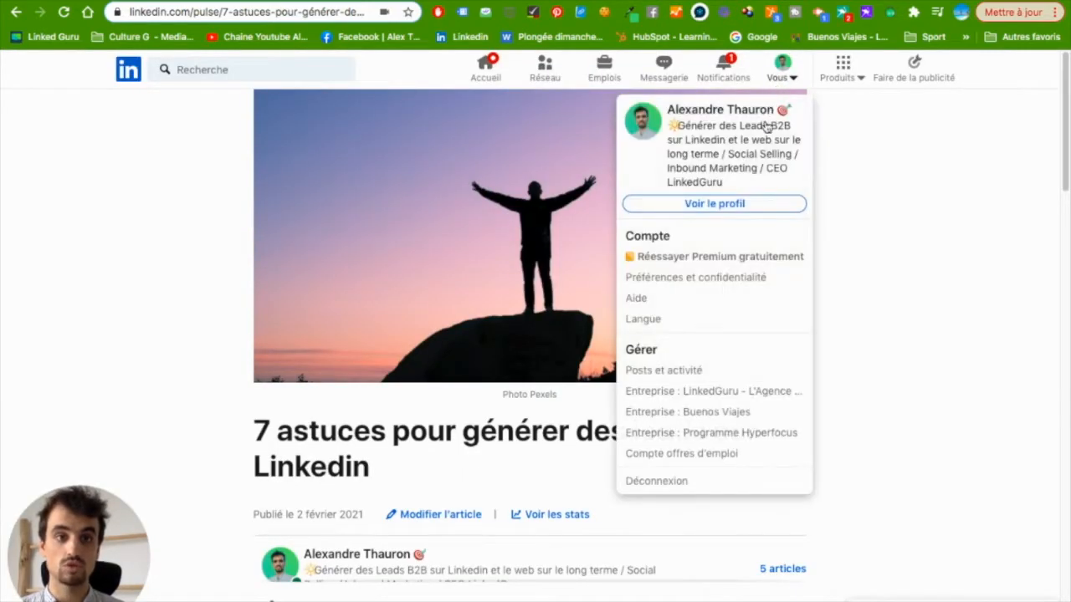
{"action": "left_click", "coordinate": [713, 205]}
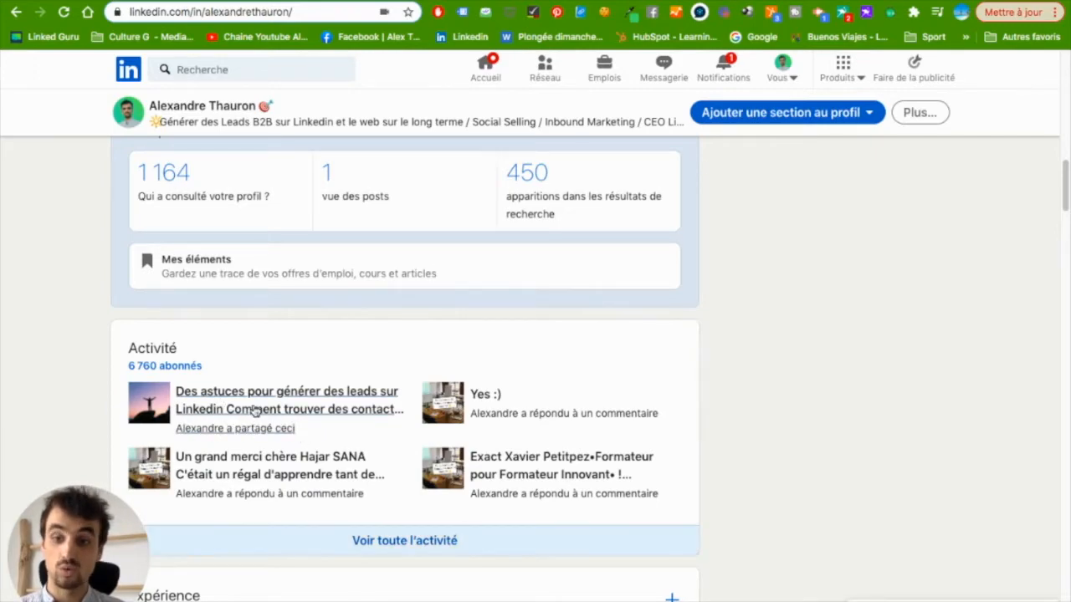
{"action": "left_click", "coordinate": [409, 541]}
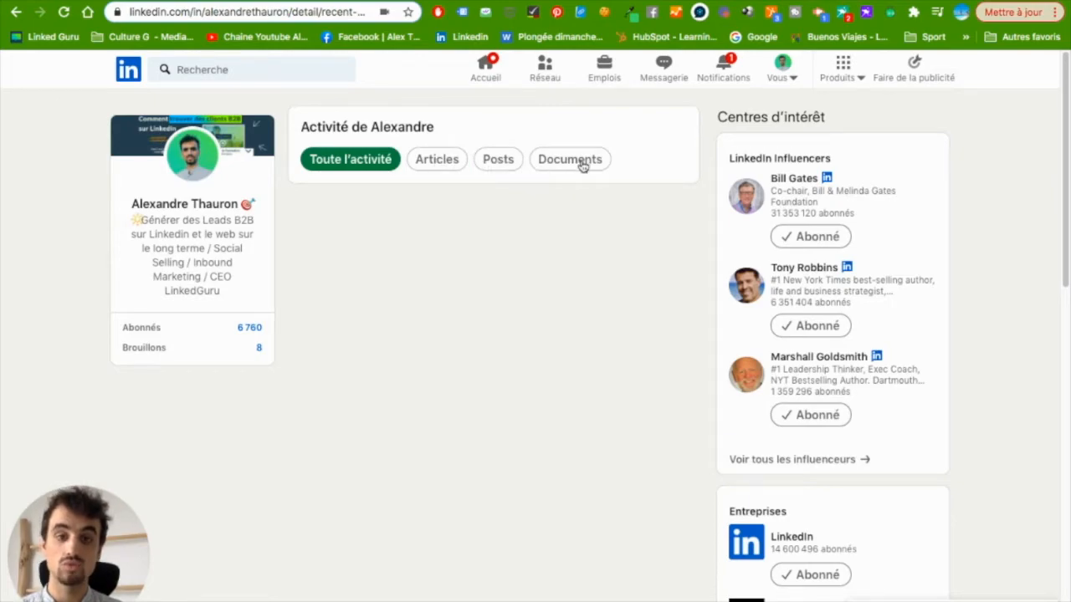
Review the profile's published posts and articles, and expand the full text of the newest post
{"action": "left_click", "coordinate": [497, 159]}
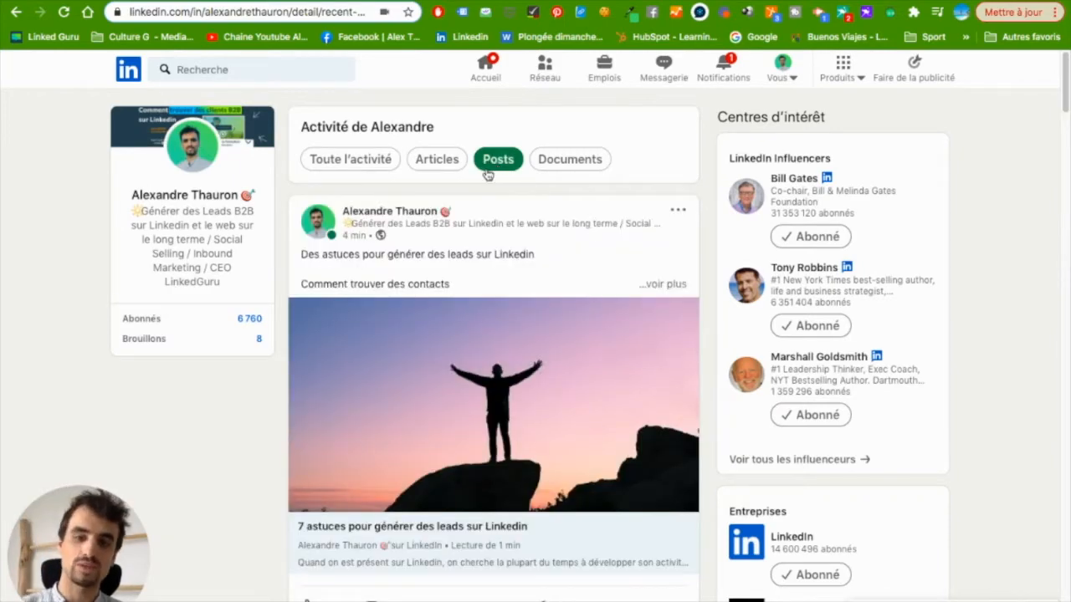
{"action": "left_click", "coordinate": [438, 164]}
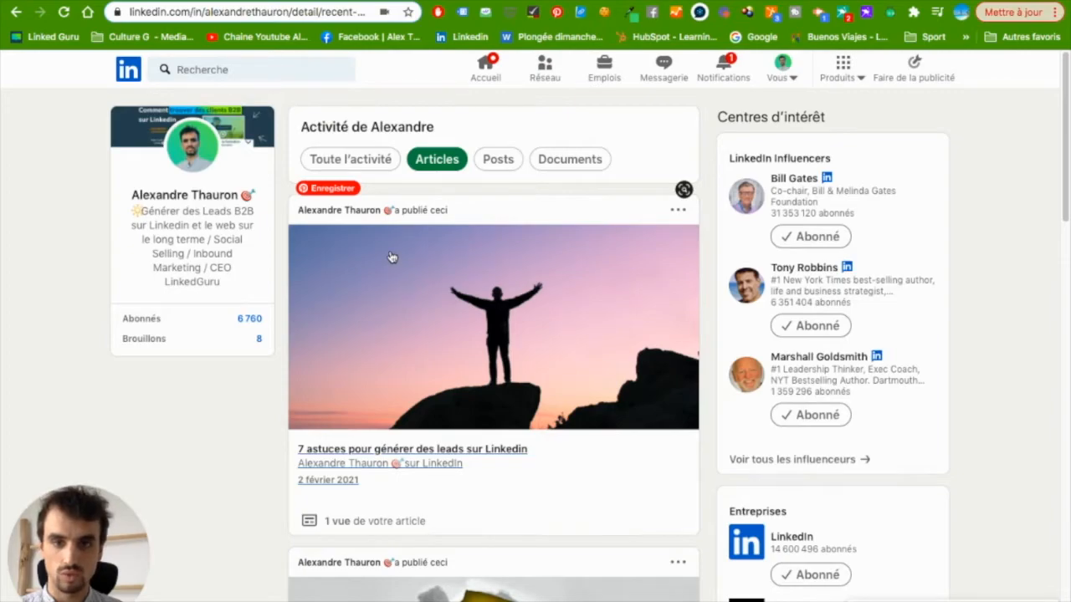
{"action": "scroll", "coordinate": [392, 261], "scroll_direction": "down", "scroll_amount": 1}
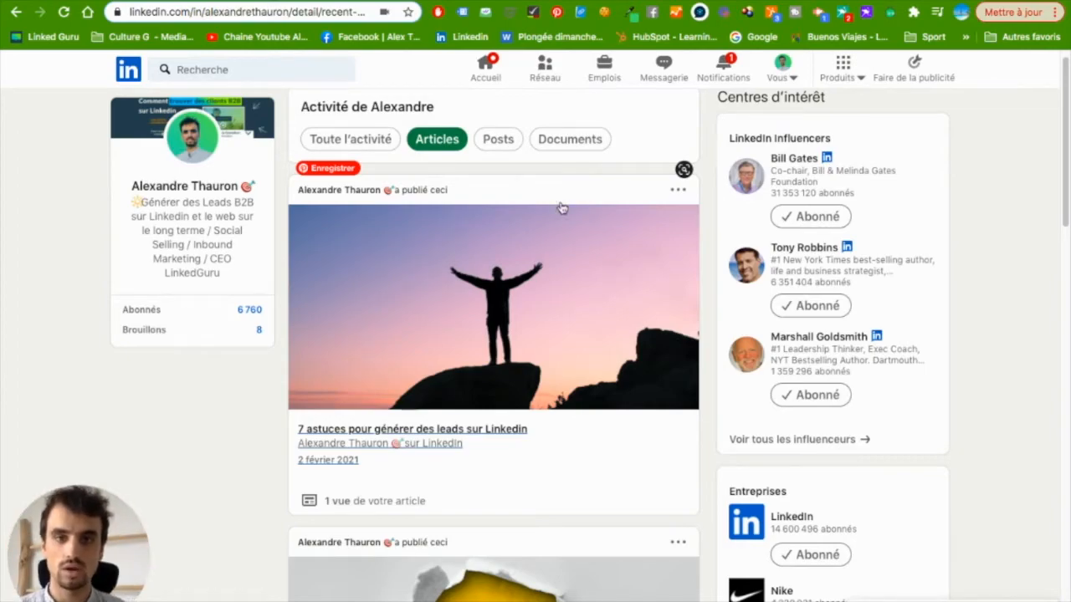
{"action": "left_click", "coordinate": [498, 139]}
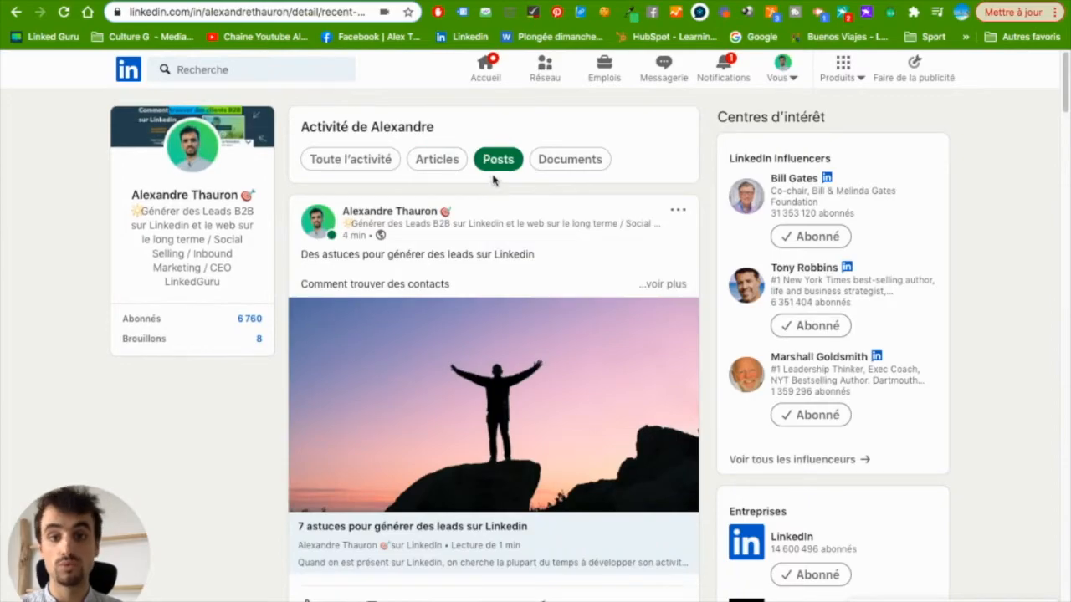
{"action": "left_click", "coordinate": [651, 285]}
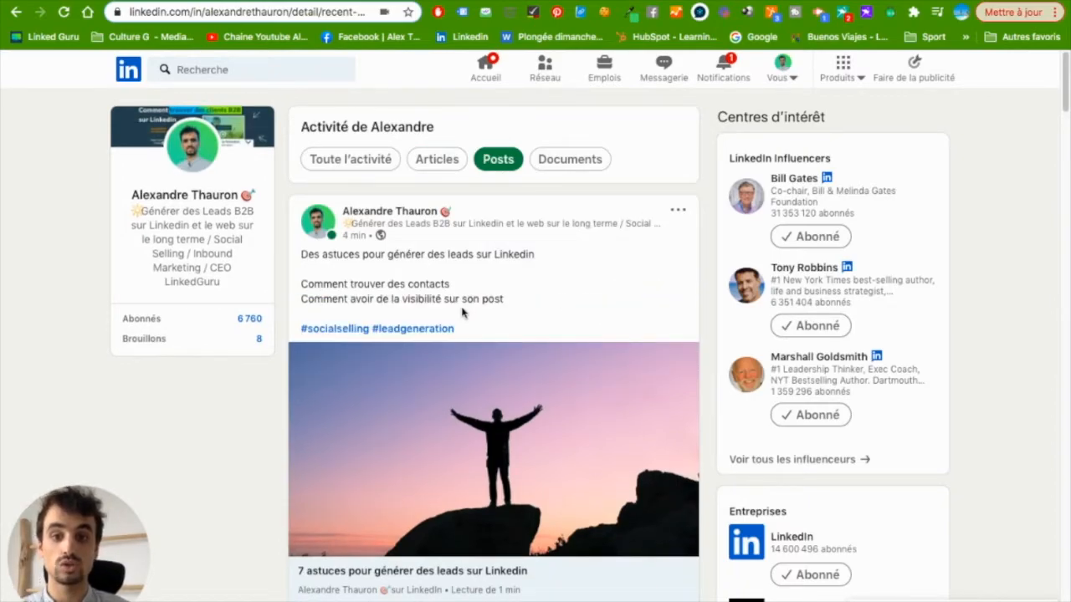
{"action": "scroll", "coordinate": [479, 276], "scroll_direction": "down", "scroll_amount": 1}
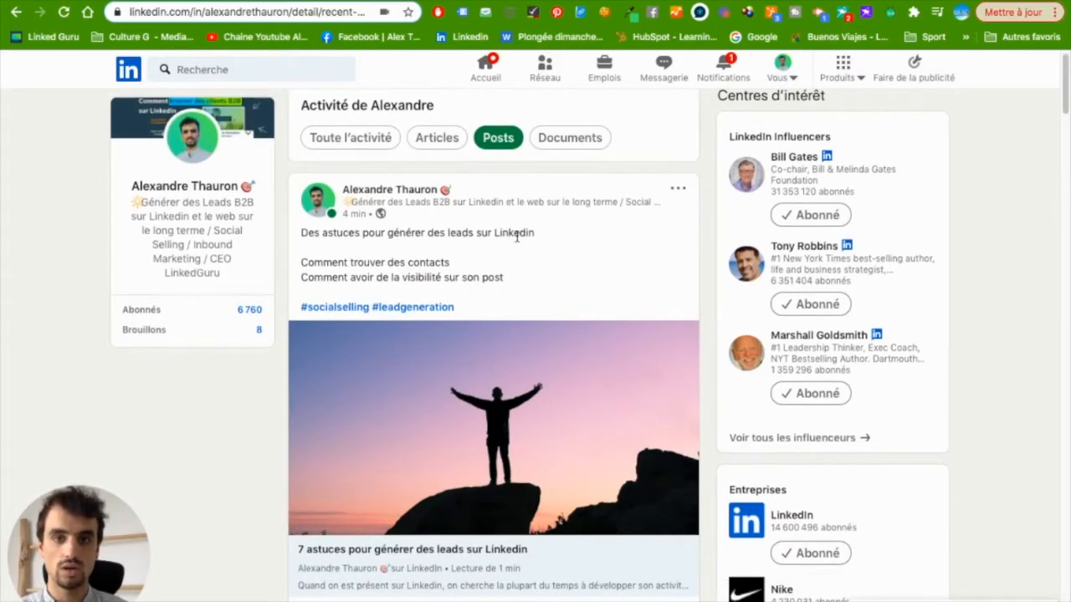
Highlight the newest post's text, hashtags included, to check it above the article preview, and clear the selection
{"action": "left_click_drag", "start_coordinate": [485, 310], "coordinate": [309, 238]}
{"action": "left_click", "coordinate": [570, 262]}
{"action": "scroll", "coordinate": [496, 391], "scroll_direction": "down", "scroll_amount": 1}
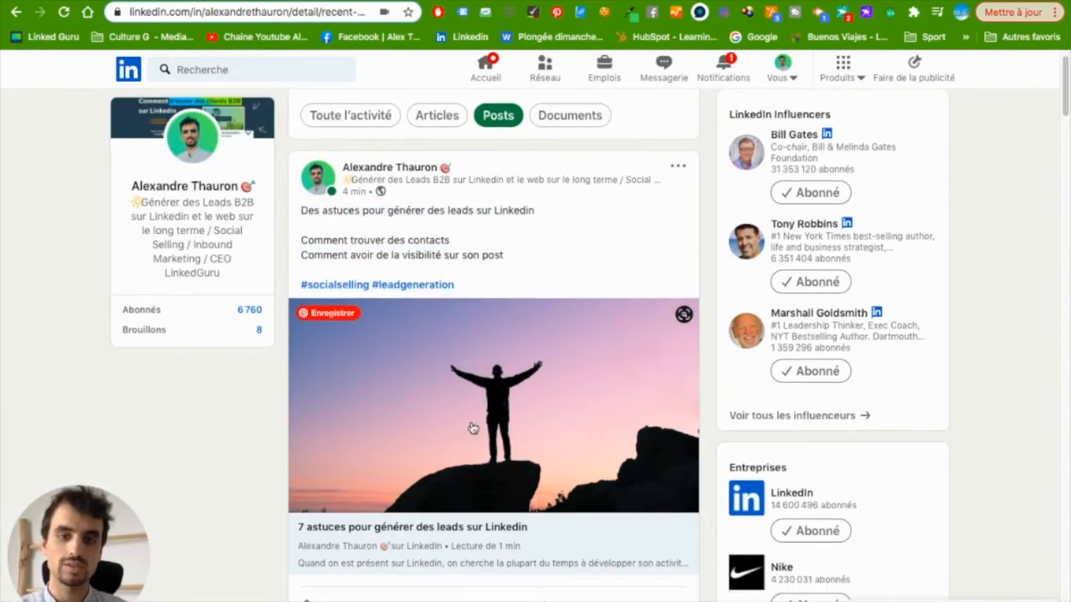
Filter the profile's activity to articles only and review the newly published article and the older ones below it
{"action": "left_click", "coordinate": [437, 117]}
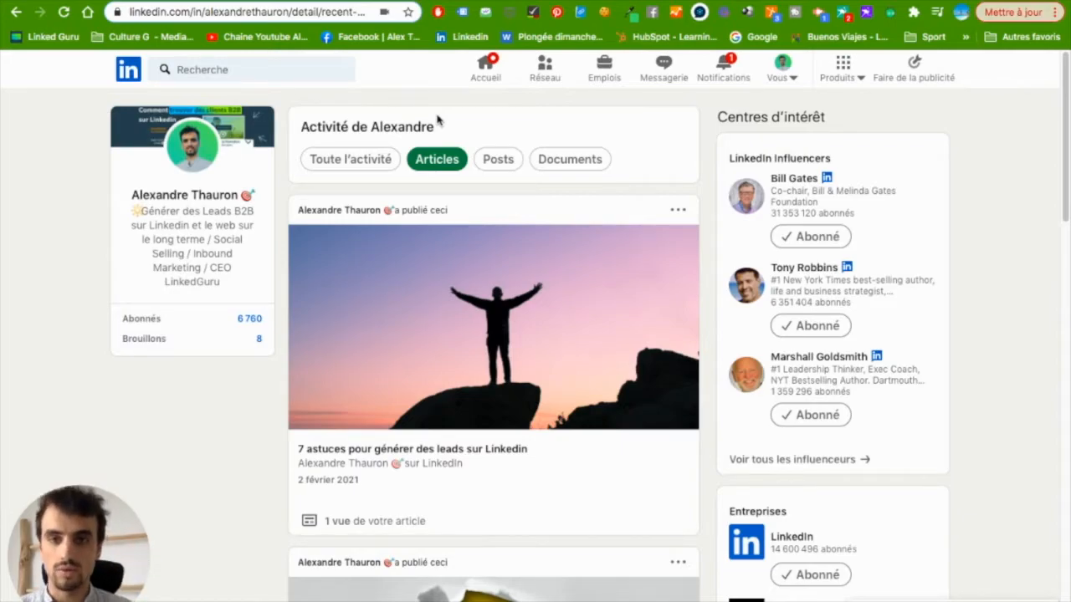
{"action": "scroll", "coordinate": [410, 272], "scroll_direction": "down", "scroll_amount": 1}
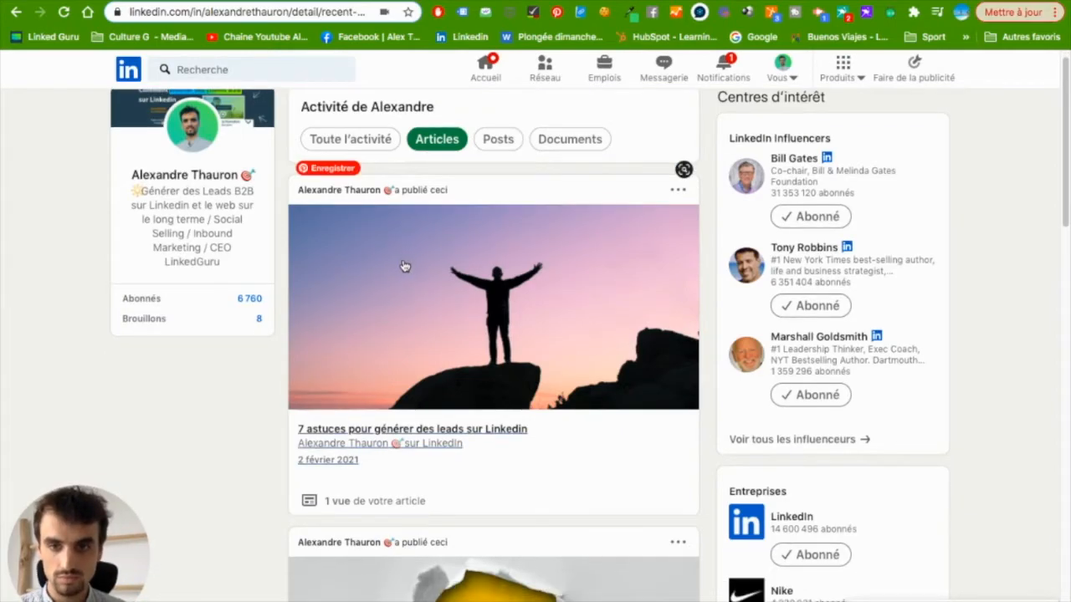
{"action": "scroll", "coordinate": [401, 266], "scroll_direction": "down", "scroll_amount": 3}
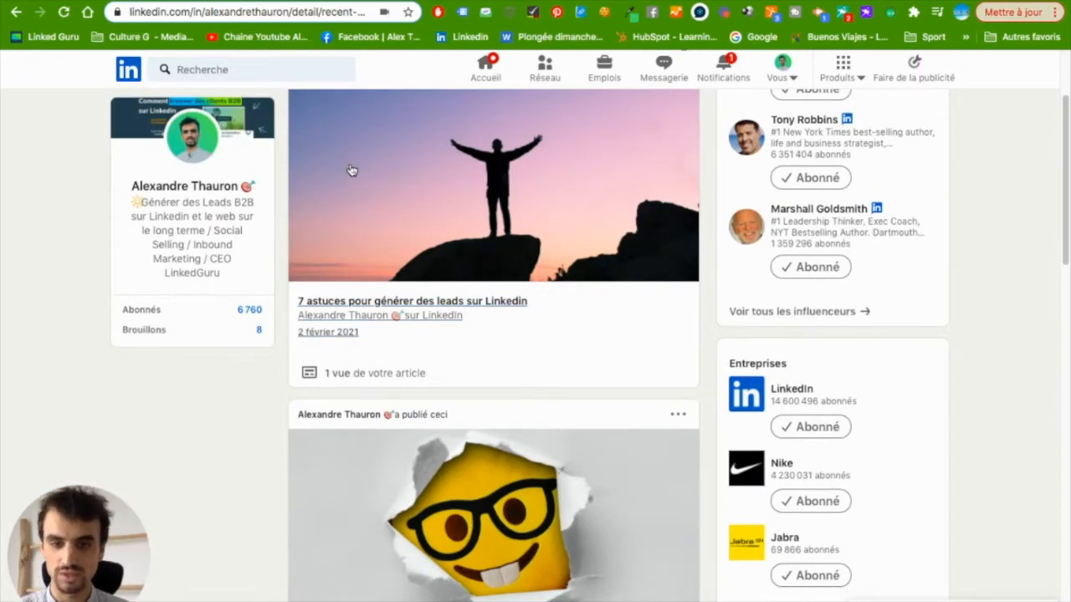
{"action": "scroll", "coordinate": [347, 169], "scroll_direction": "down", "scroll_amount": 4}
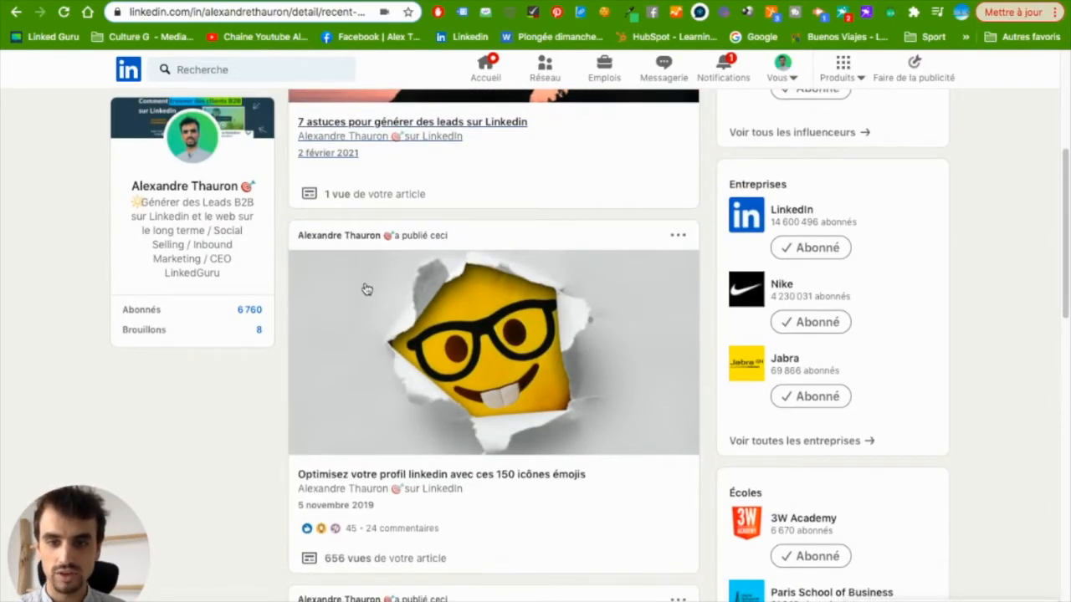
{"action": "scroll", "coordinate": [366, 290], "scroll_direction": "down", "scroll_amount": 1}
{"action": "scroll", "coordinate": [372, 364], "scroll_direction": "down", "scroll_amount": 1}
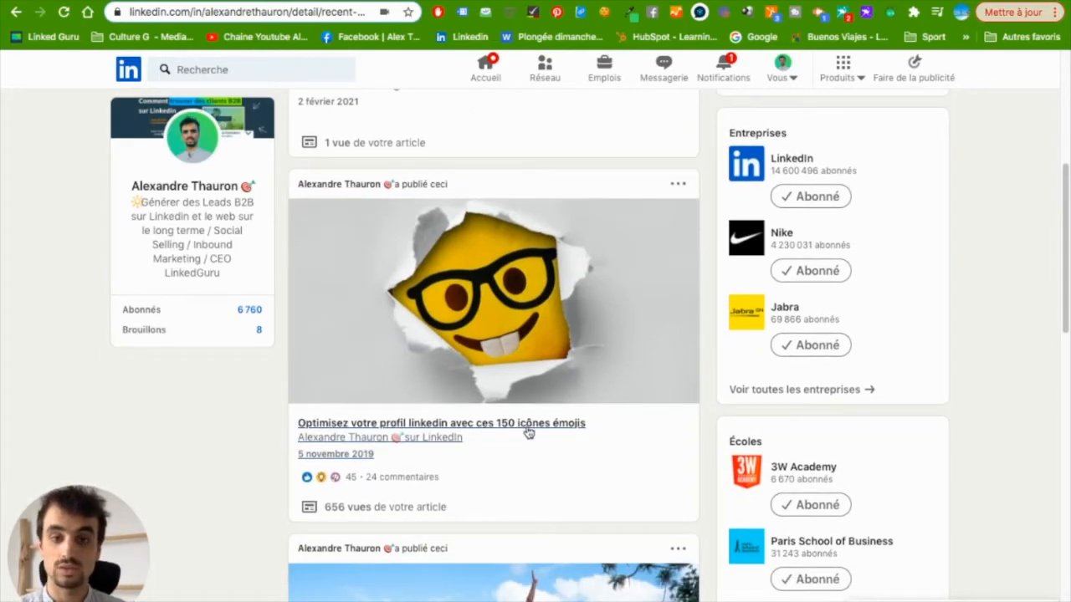
Open the view statistics of the article "Optimisez votre profil linkedin avec ces 150 icônes émojis" and examine its audience breakdown
{"action": "left_click", "coordinate": [351, 509]}
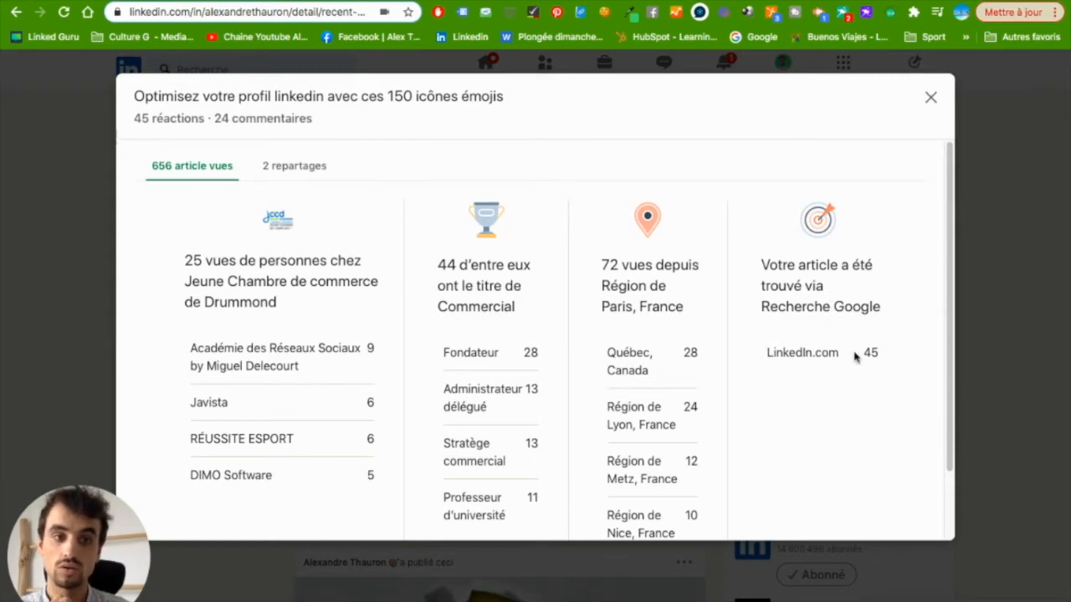
{"action": "scroll", "coordinate": [778, 314], "scroll_direction": "down", "scroll_amount": 1}
{"action": "scroll", "coordinate": [778, 318], "scroll_direction": "up", "scroll_amount": 1}
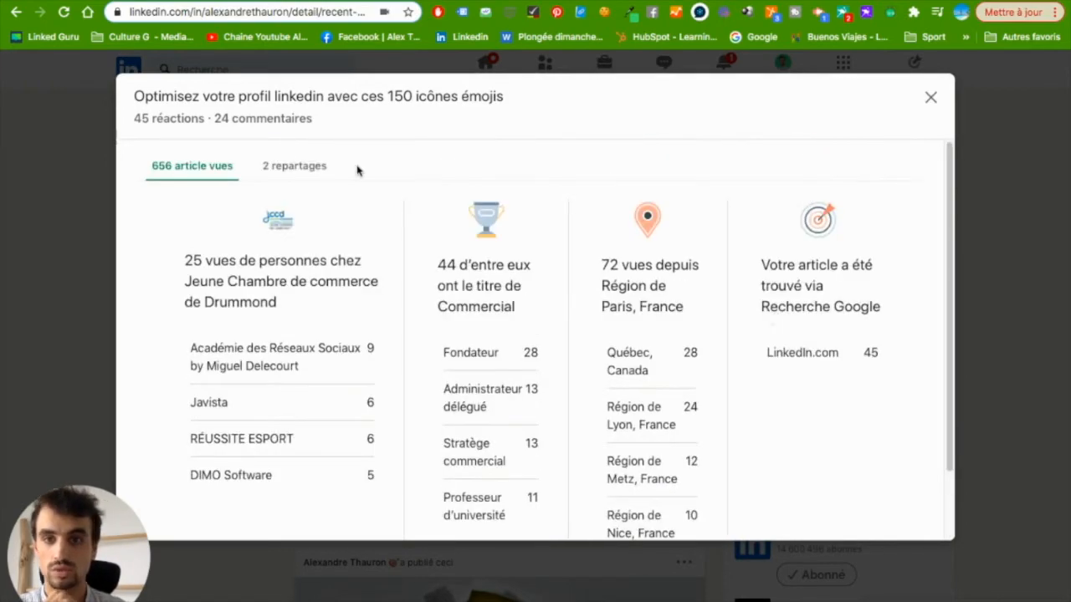
Review the reposts of the emoji article in its statistics and close the statistics window
{"action": "left_click", "coordinate": [290, 167]}
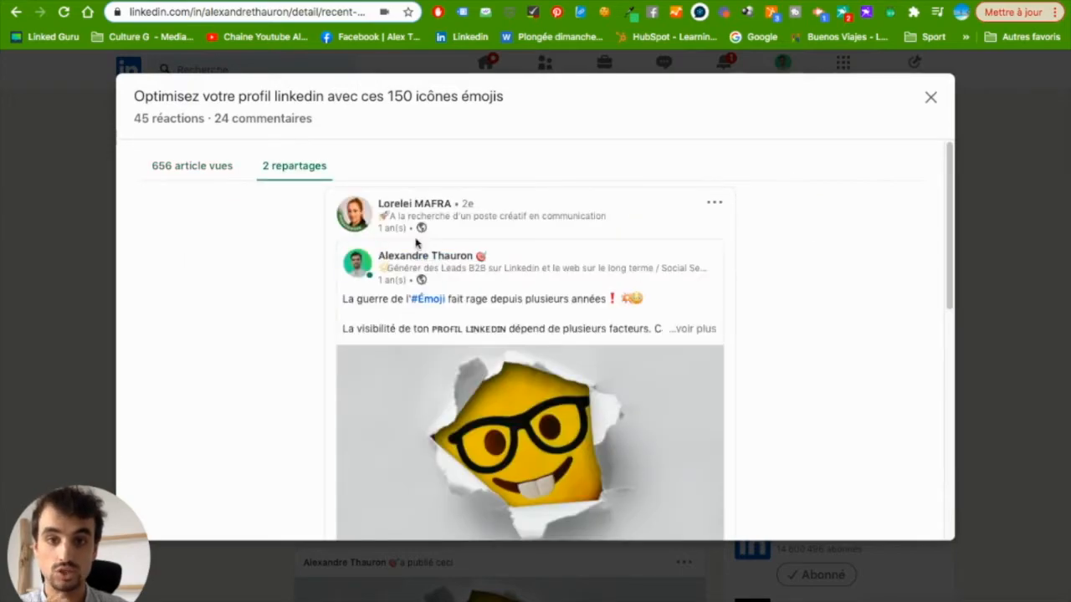
{"action": "scroll", "coordinate": [412, 220], "scroll_direction": "down", "scroll_amount": 5}
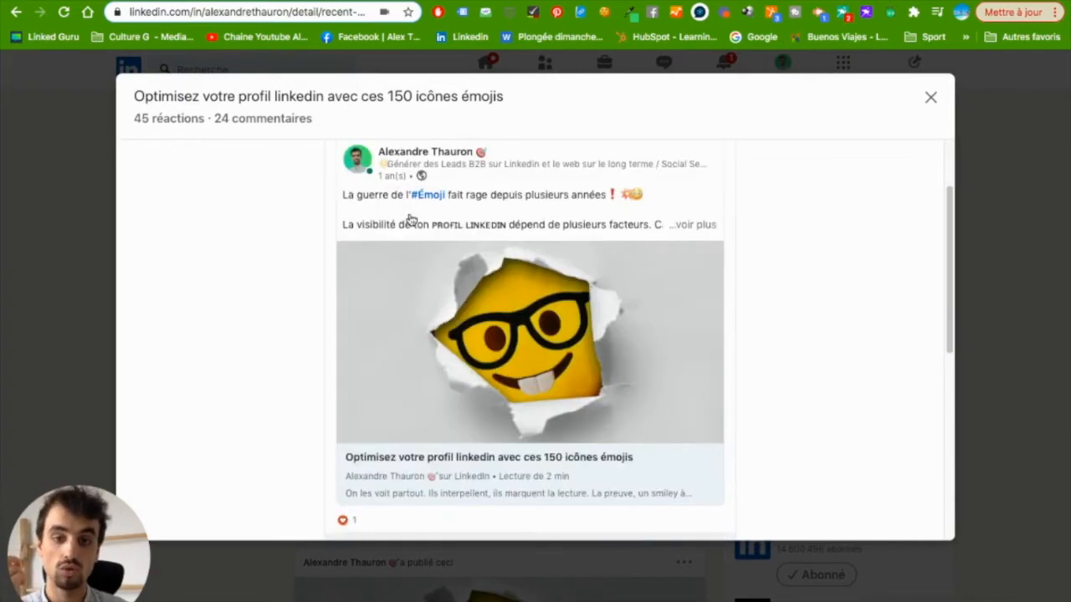
{"action": "scroll", "coordinate": [416, 382], "scroll_direction": "down", "scroll_amount": 4}
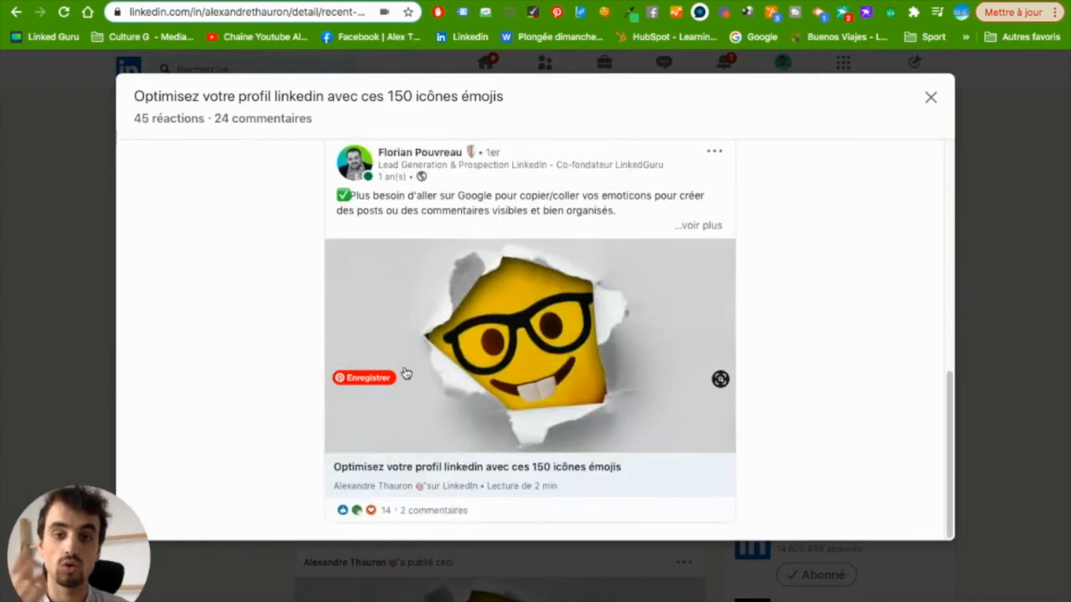
{"action": "scroll", "coordinate": [429, 370], "scroll_direction": "up", "scroll_amount": 6}
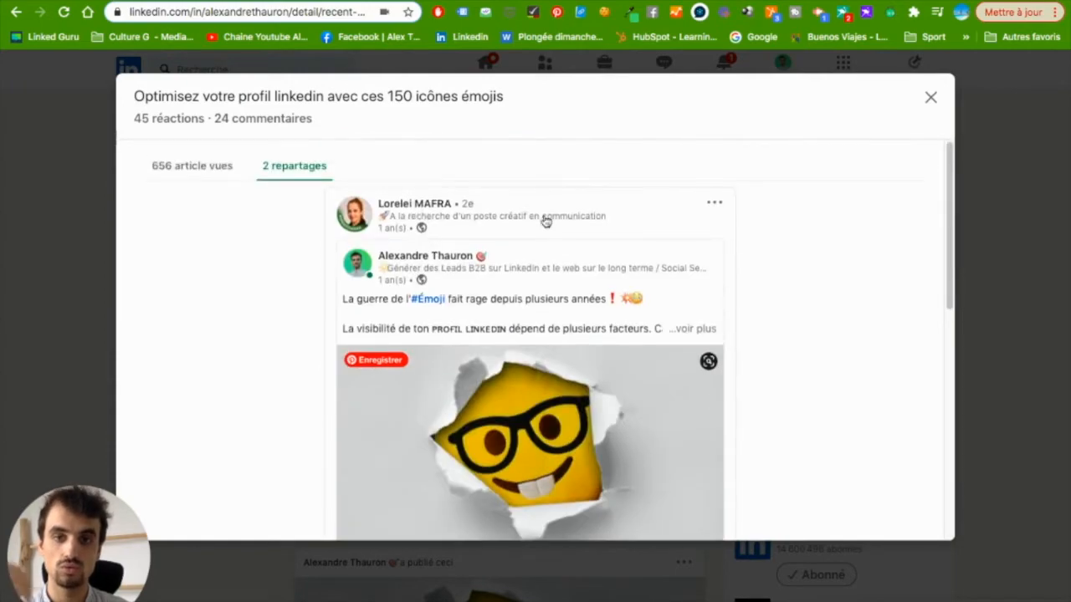
{"action": "left_click", "coordinate": [930, 99]}
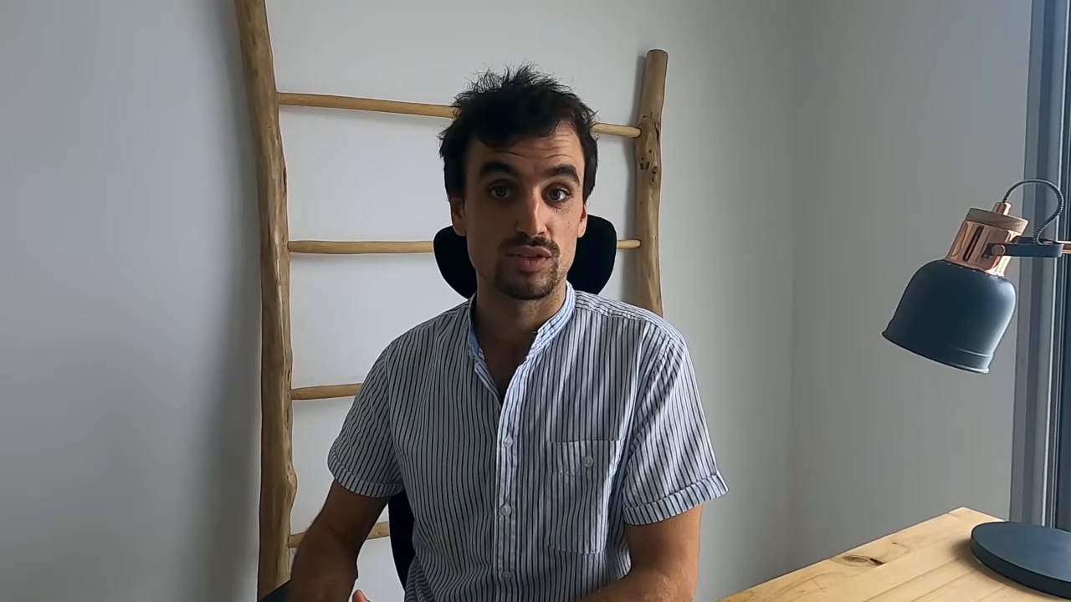